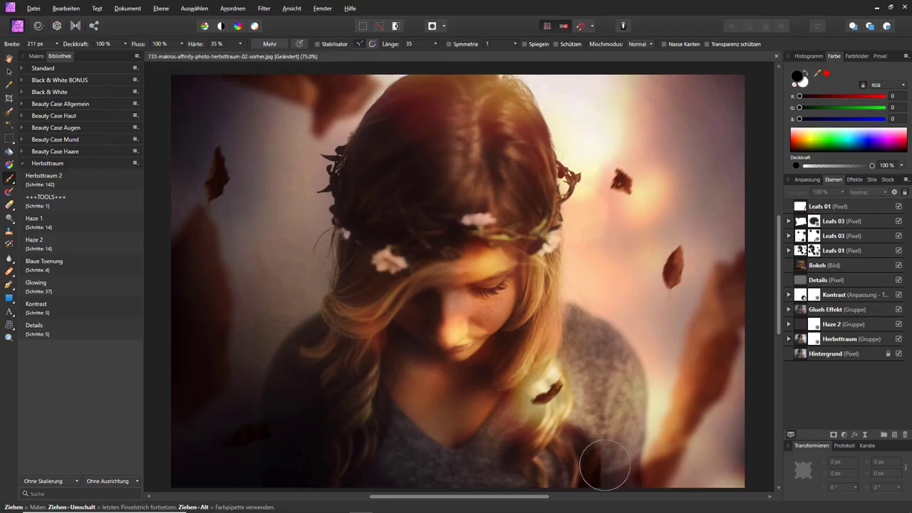
Step: Compare with the original Hintergrund photo, then delete every layer from Herbsttraum up to Leafs 01
{"action": "left_click", "coordinate": [792, 357], "text": "alt"}
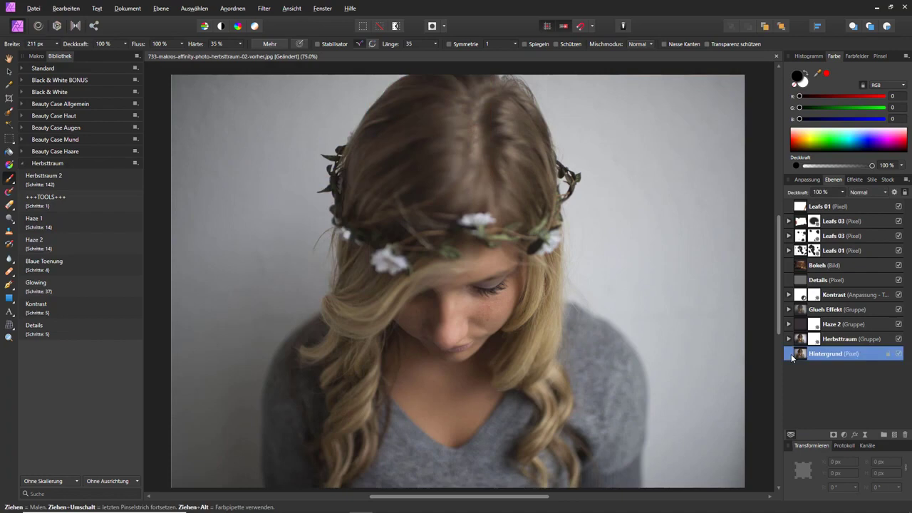
{"action": "left_click", "coordinate": [791, 354], "text": "alt"}
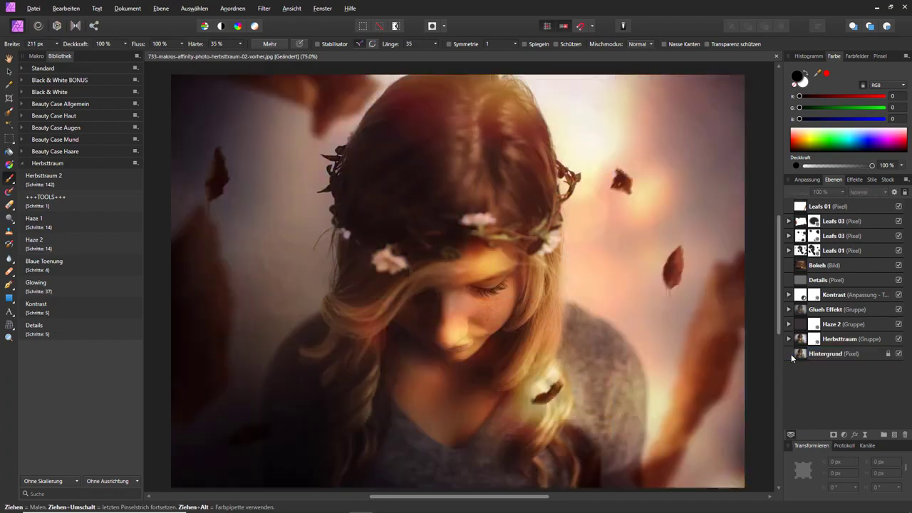
{"action": "left_click", "coordinate": [854, 339]}
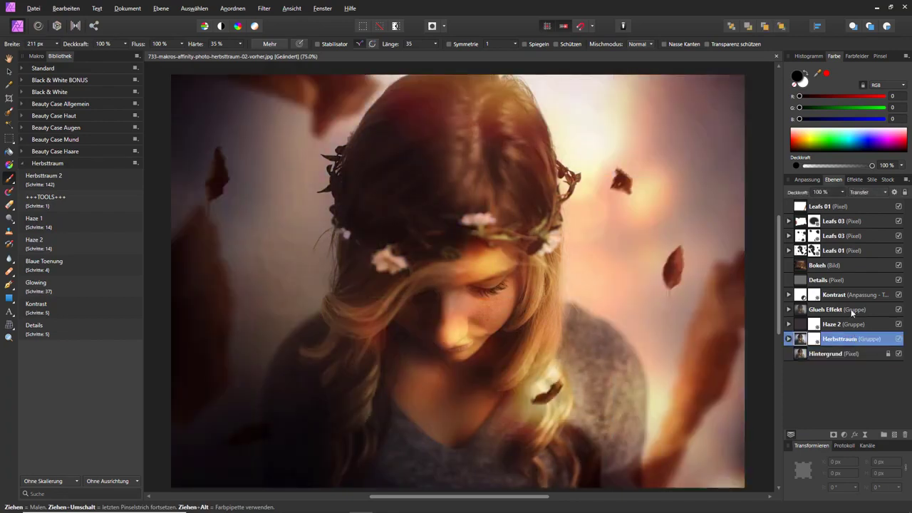
{"action": "left_click", "coordinate": [858, 206], "text": "shift"}
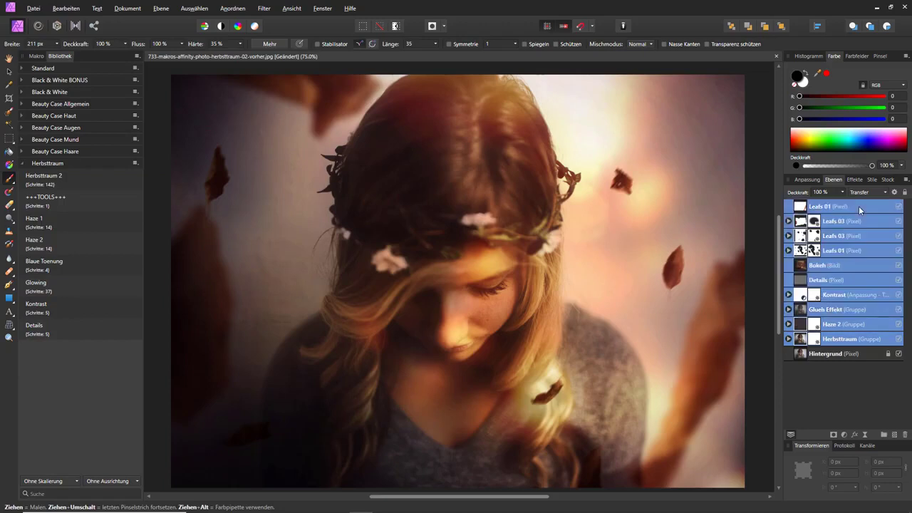
{"action": "left_click", "coordinate": [906, 433]}
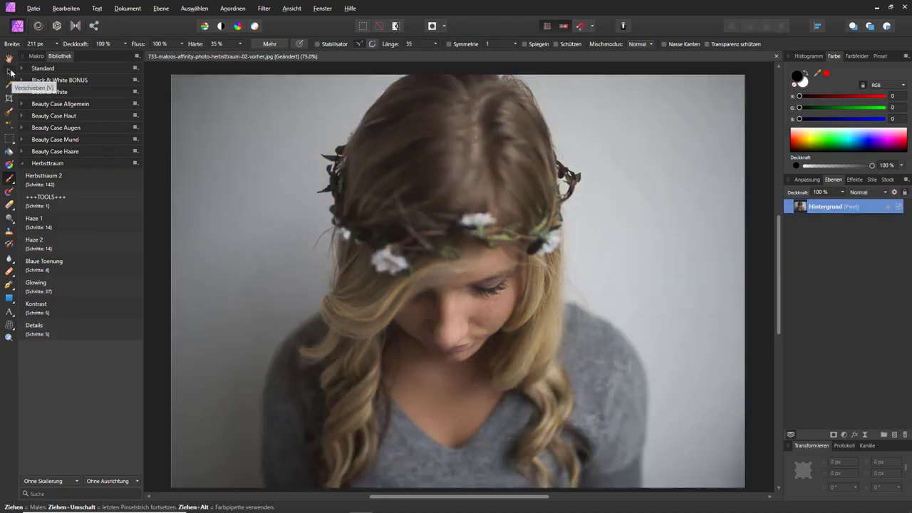
Step: Select the Move Tool so the photo shows transform handles, then scroll down the readme PDF
{"action": "left_click", "coordinate": [10, 71]}
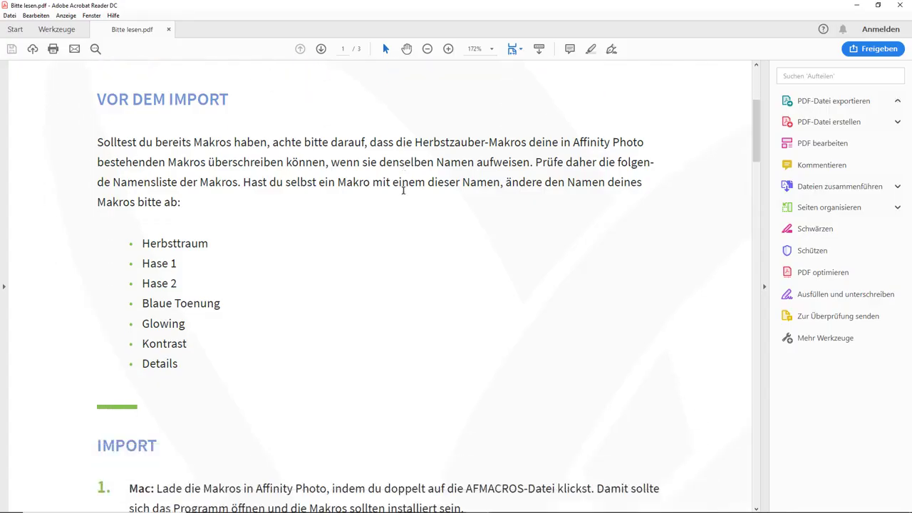
{"action": "scroll", "coordinate": [403, 192], "scroll_direction": "down", "scroll_amount": 2}
{"action": "scroll", "coordinate": [403, 192], "scroll_direction": "down", "scroll_amount": 1}
{"action": "scroll", "coordinate": [403, 194], "scroll_direction": "down", "scroll_amount": 1}
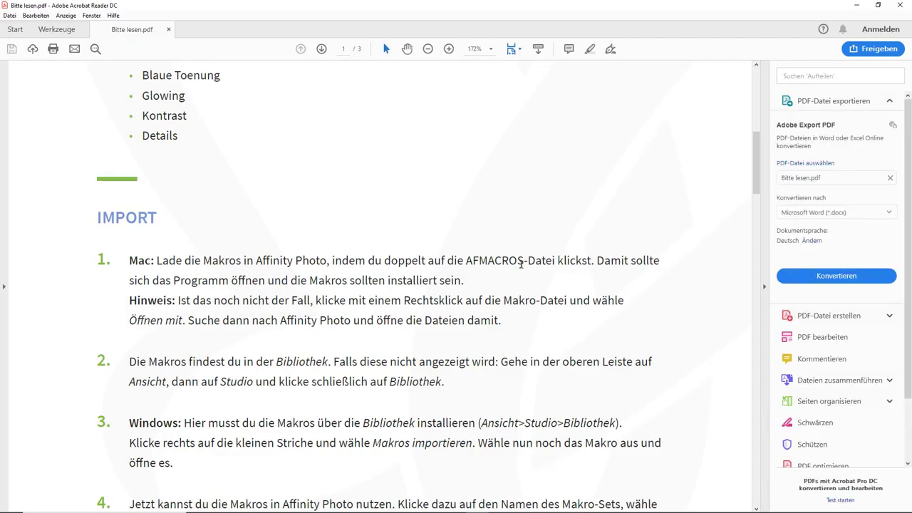
Step: Review the readme's macro list and IMPORT steps, marking 'Bibliothek', then return to Affinity Photo
{"action": "scroll", "coordinate": [520, 265], "scroll_direction": "down", "scroll_amount": 1}
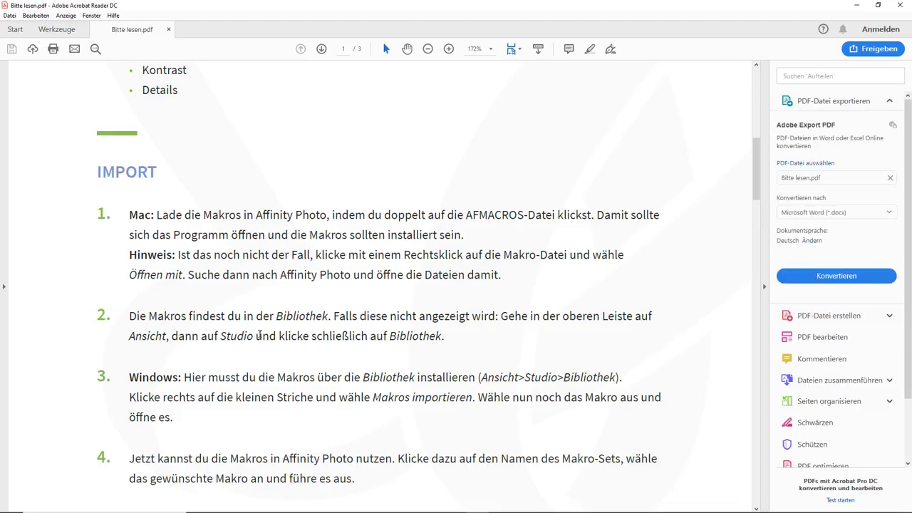
{"action": "left_click_drag", "start_coordinate": [276, 315], "coordinate": [331, 315]}
{"action": "scroll", "coordinate": [327, 307], "scroll_direction": "down", "scroll_amount": 3}
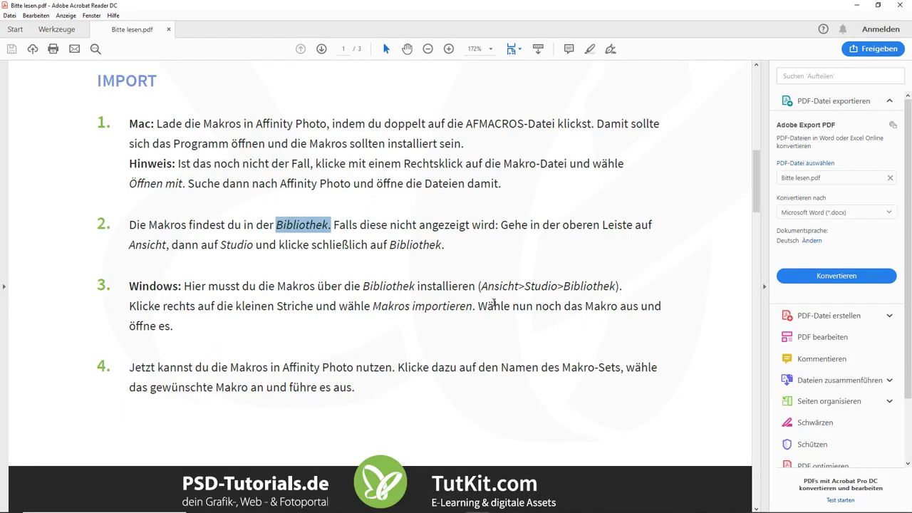
{"action": "scroll", "coordinate": [494, 303], "scroll_direction": "up", "scroll_amount": 4}
{"action": "scroll", "coordinate": [378, 237], "scroll_direction": "up", "scroll_amount": 4}
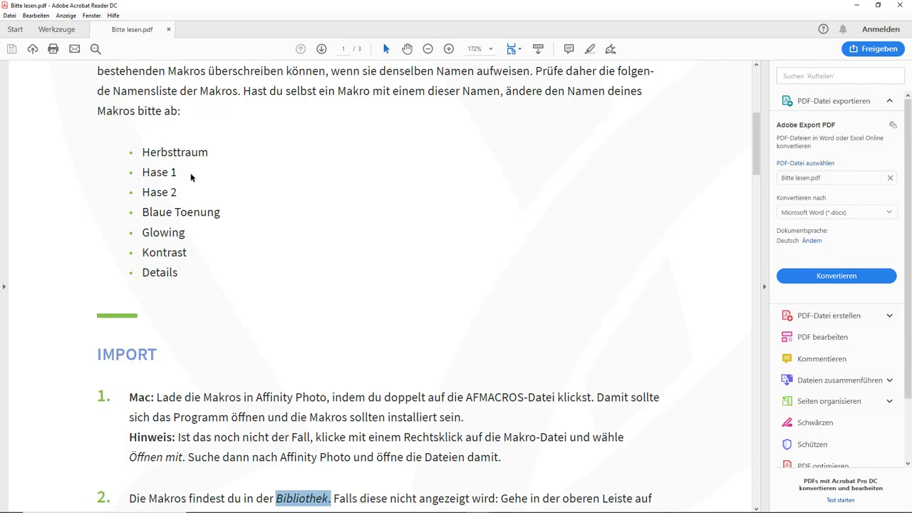
{"action": "key", "text": "alt+Tab"}
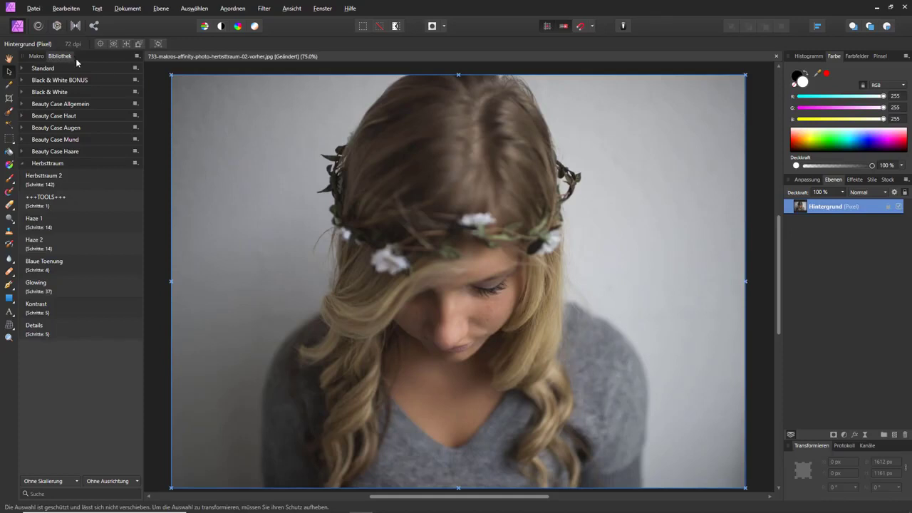
Step: Import Herbsttraum.afmacros from the _final folder via the Bibliothek panel's Makros importieren option
{"action": "left_click", "coordinate": [289, 8]}
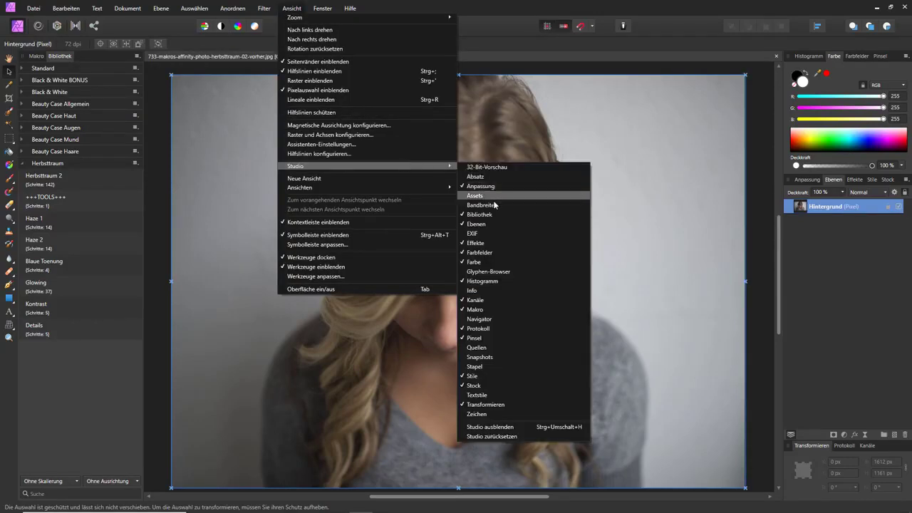
{"action": "mouse_move", "coordinate": [296, 166]}
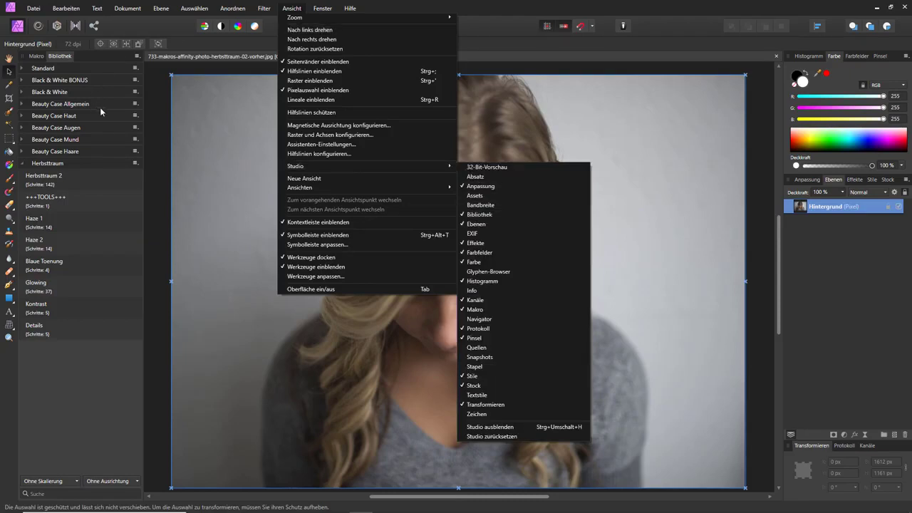
{"action": "left_click", "coordinate": [99, 75]}
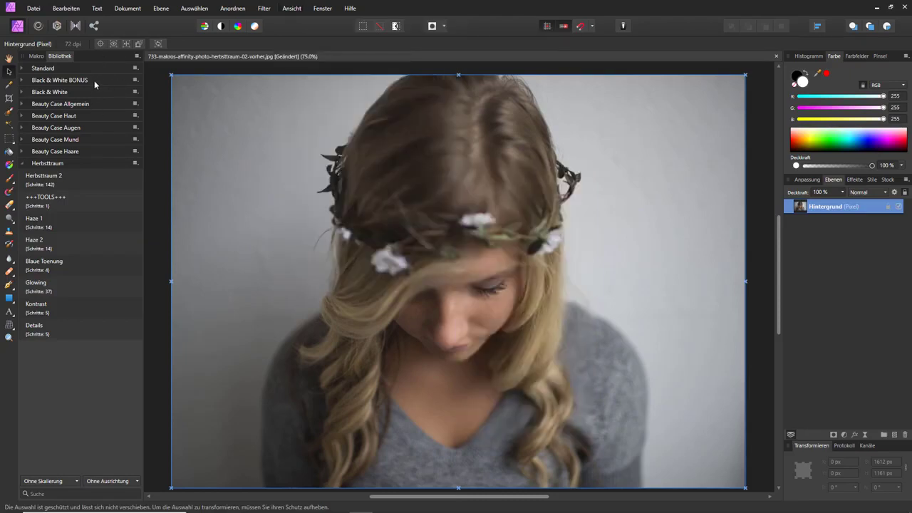
{"action": "left_click", "coordinate": [136, 56]}
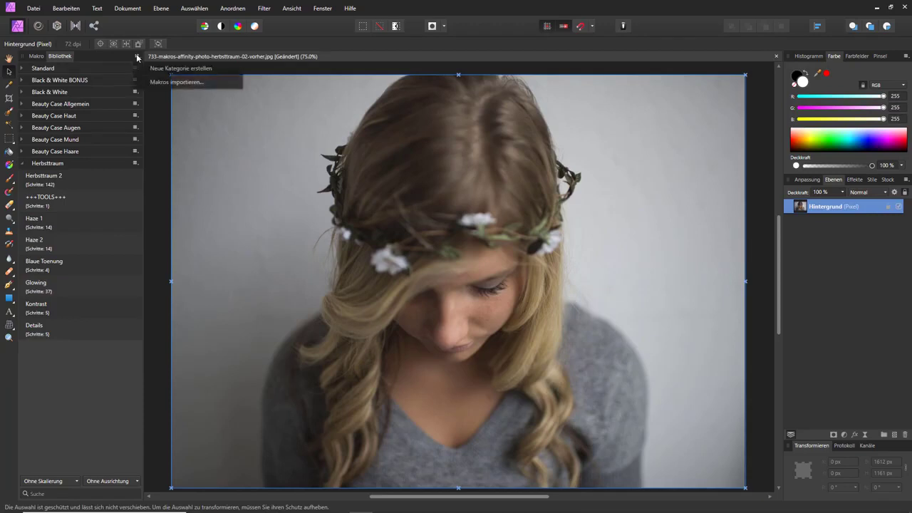
{"action": "left_click", "coordinate": [164, 84]}
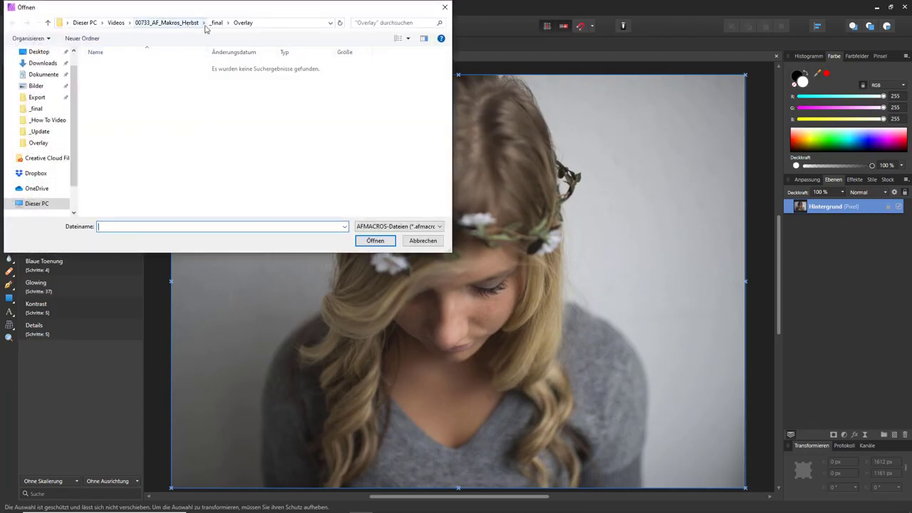
{"action": "left_click", "coordinate": [215, 22]}
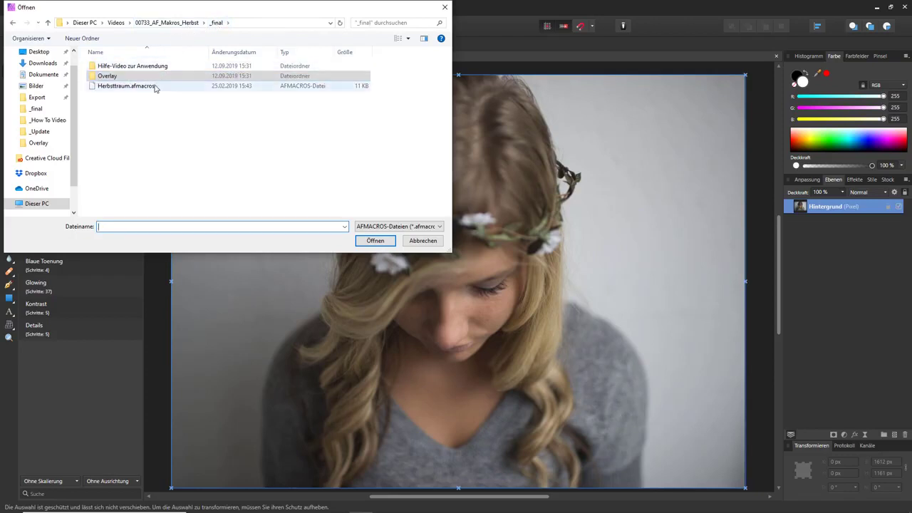
{"action": "left_click", "coordinate": [122, 88]}
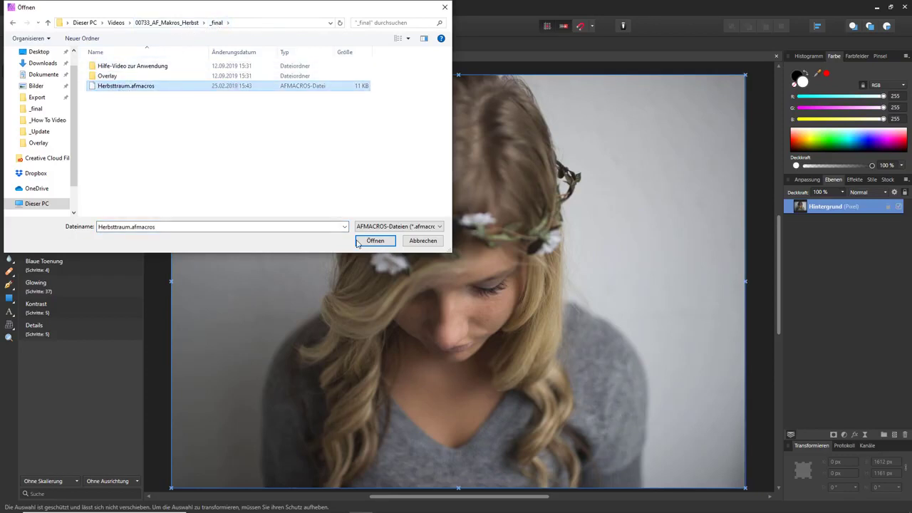
{"action": "left_click", "coordinate": [423, 240]}
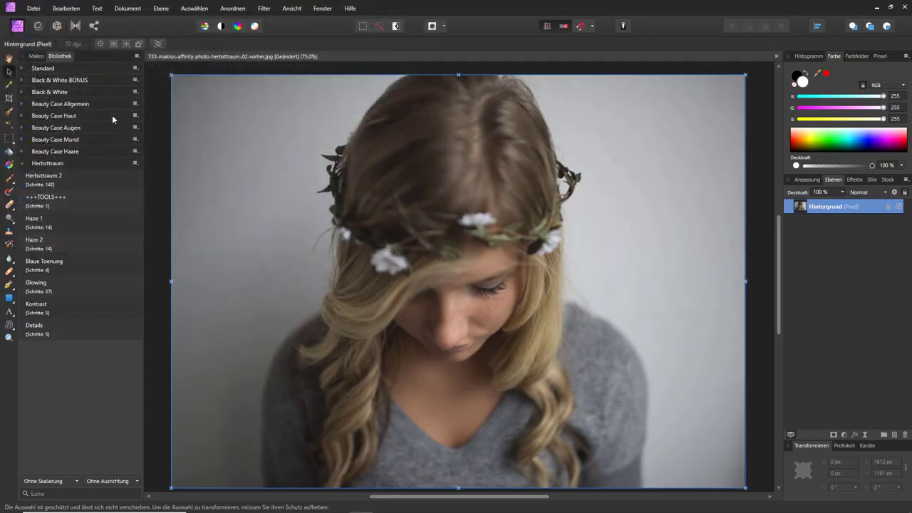
{"action": "left_click", "coordinate": [45, 165]}
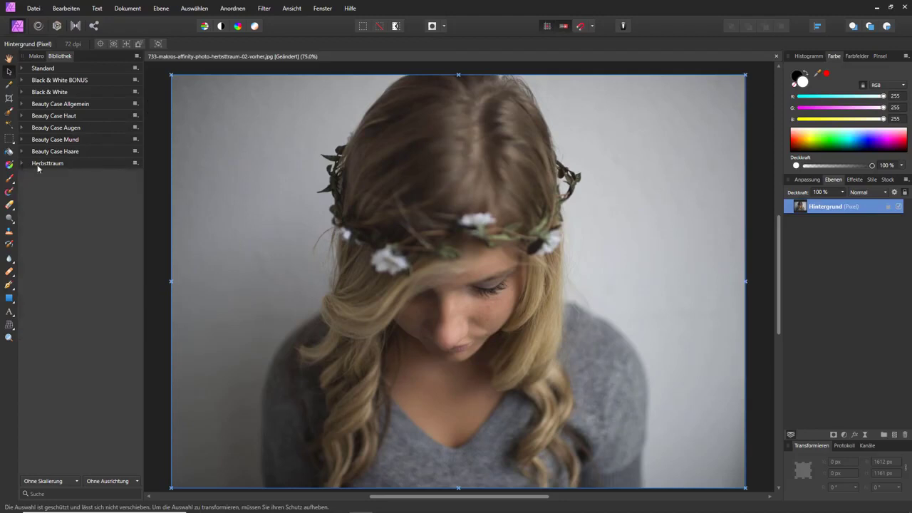
Step: Run the Herbsttraum 2 macro from the expanded Herbsttraum category
{"action": "left_click", "coordinate": [24, 165]}
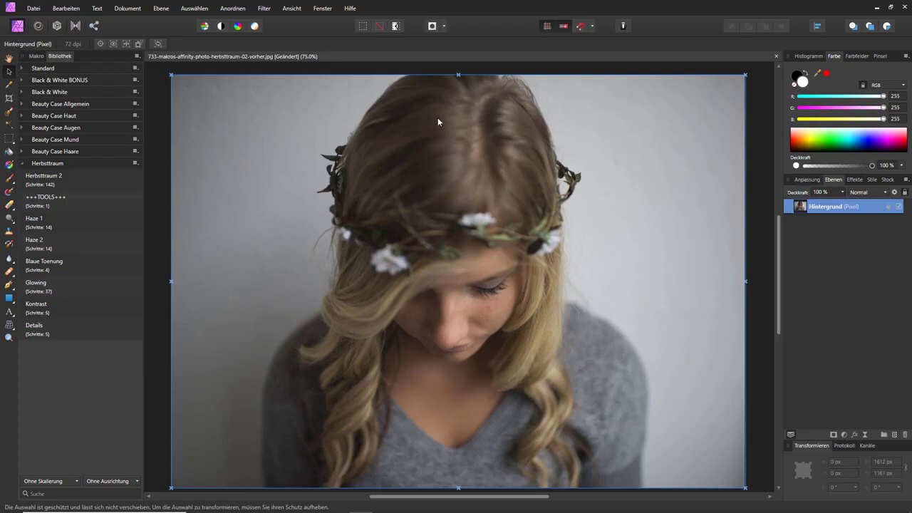
{"action": "left_click", "coordinate": [68, 178]}
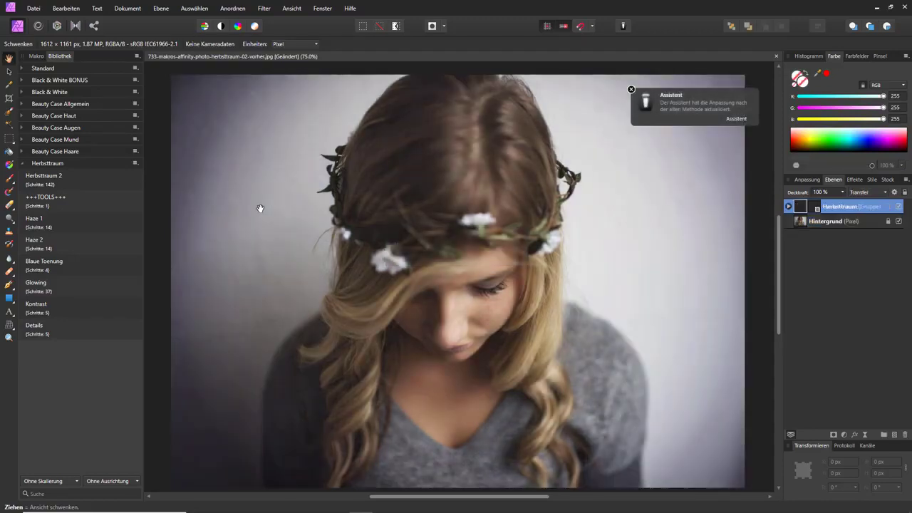
Step: Dismiss the Assistant notice and inspect the Herbsttraum group, toggling its visibility and keeping its name
{"action": "left_click", "coordinate": [630, 89]}
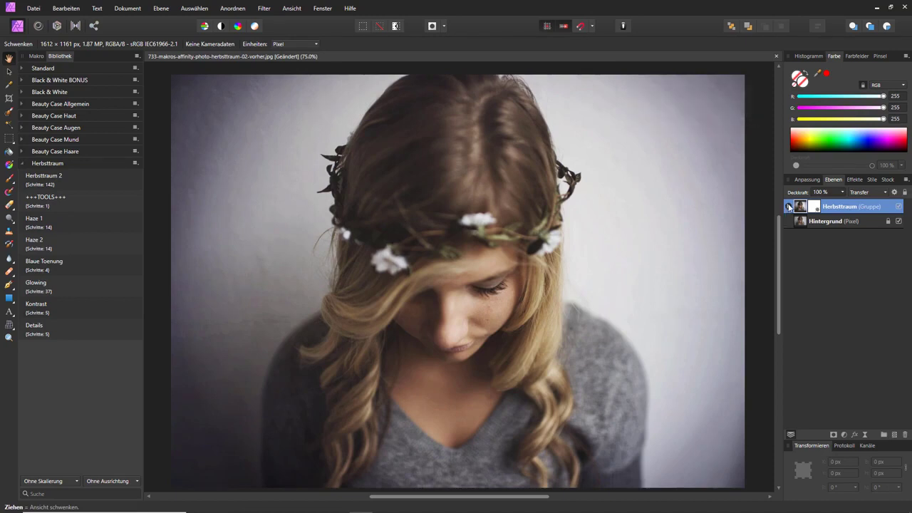
{"action": "left_click", "coordinate": [788, 207]}
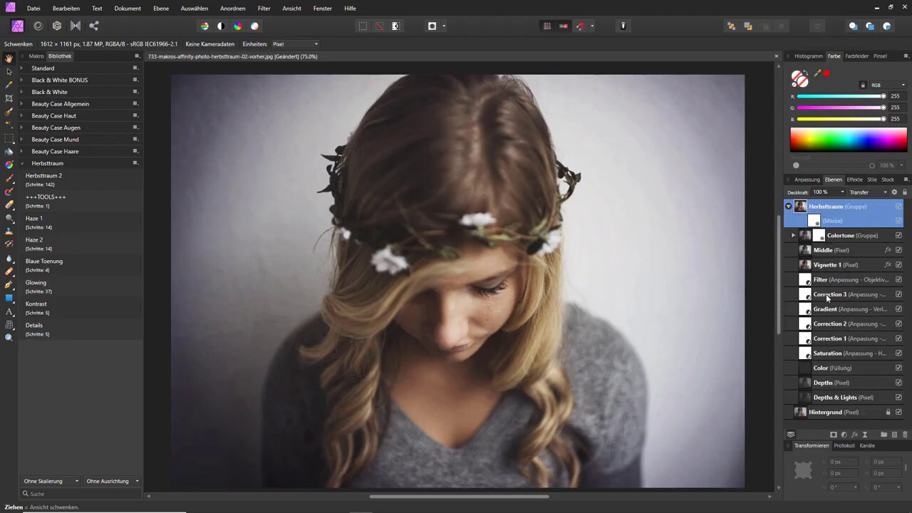
{"action": "left_click", "coordinate": [899, 207]}
{"action": "left_click", "coordinate": [899, 206]}
{"action": "double_click", "coordinate": [808, 206]}
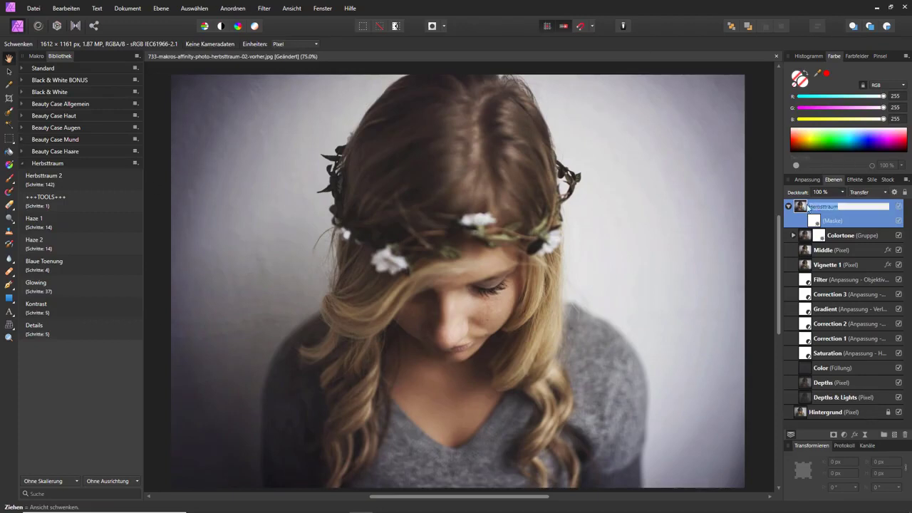
{"action": "key", "text": "Return"}
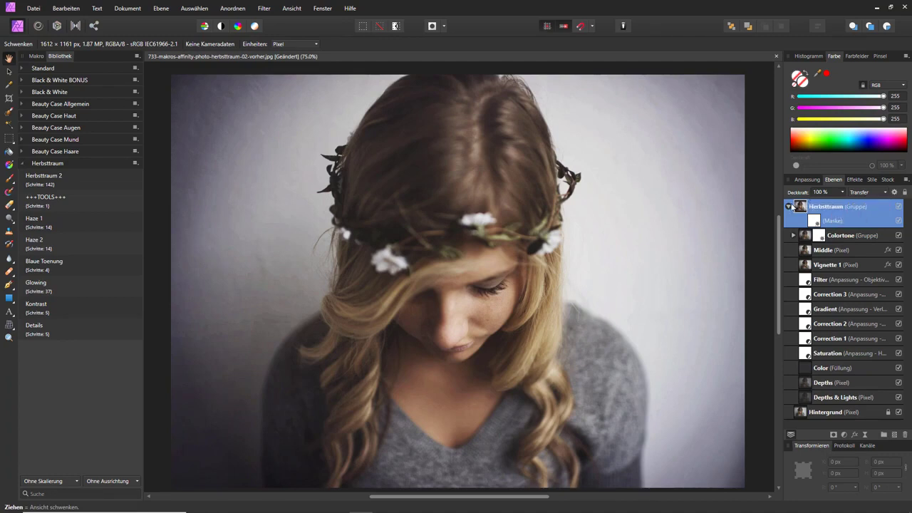
{"action": "left_click", "coordinate": [789, 207]}
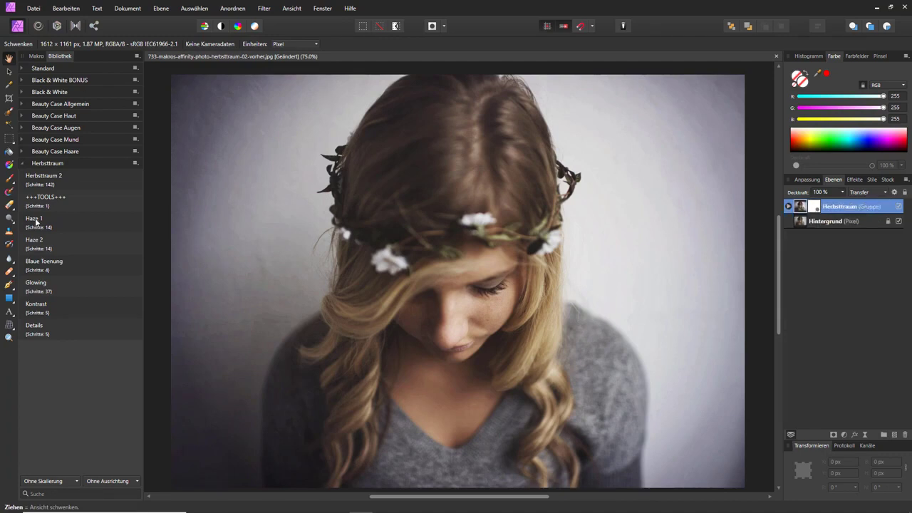
Step: Run the Haze 1 macro, compare it hidden, then apply the Haze 2 macro
{"action": "left_click", "coordinate": [62, 224]}
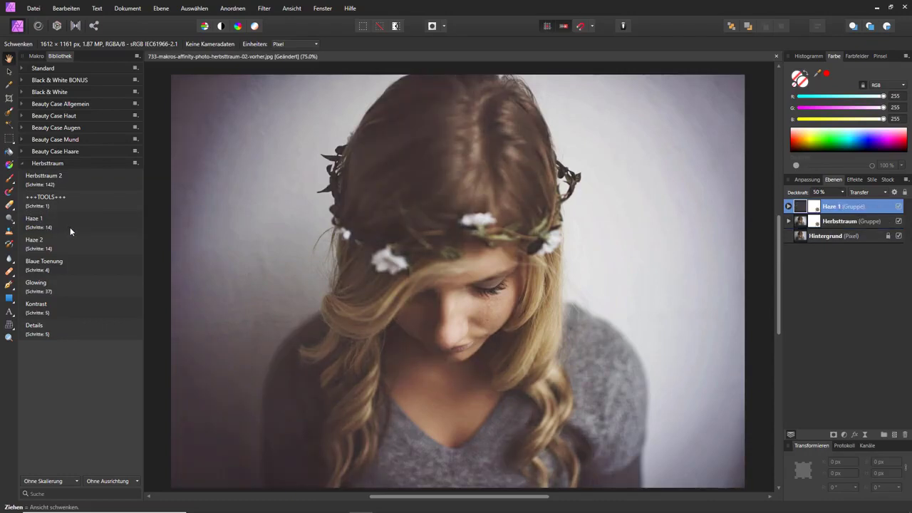
{"action": "left_click", "coordinate": [898, 207]}
{"action": "left_click", "coordinate": [876, 221]}
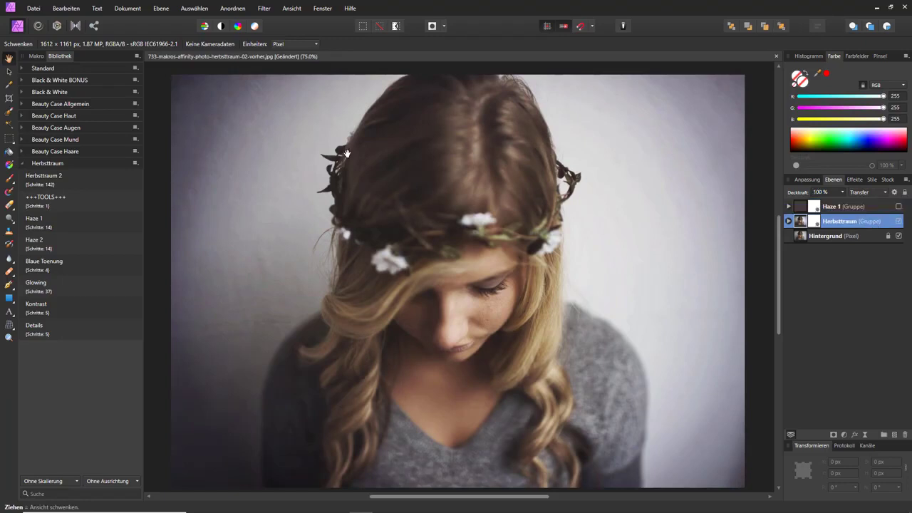
{"action": "left_click", "coordinate": [43, 249]}
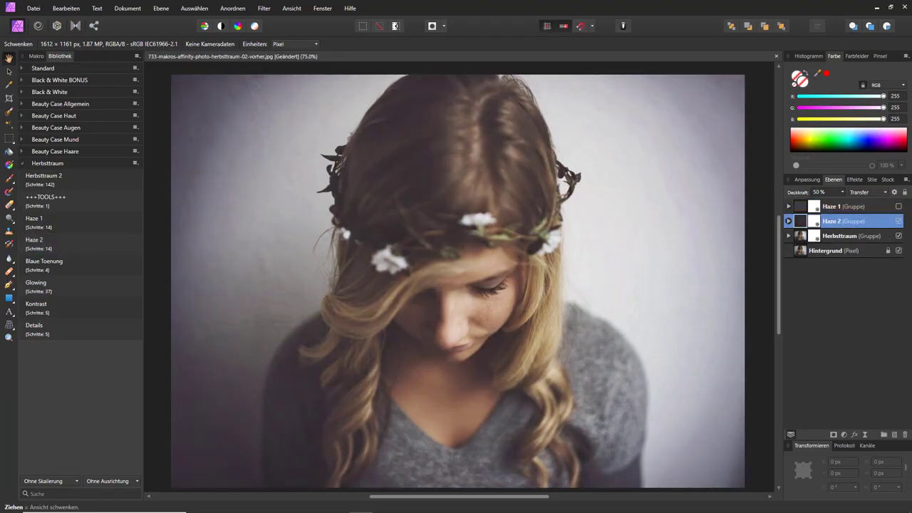
Step: Delete the Haze 1 group and apply the Blaue Toenung blue-tone macro
{"action": "left_click", "coordinate": [898, 207]}
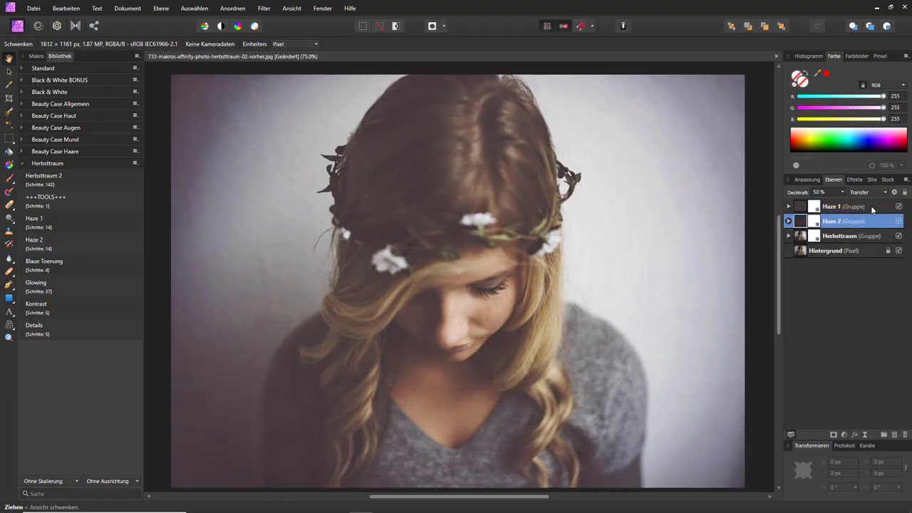
{"action": "left_click", "coordinate": [869, 208]}
{"action": "key", "text": "Delete"}
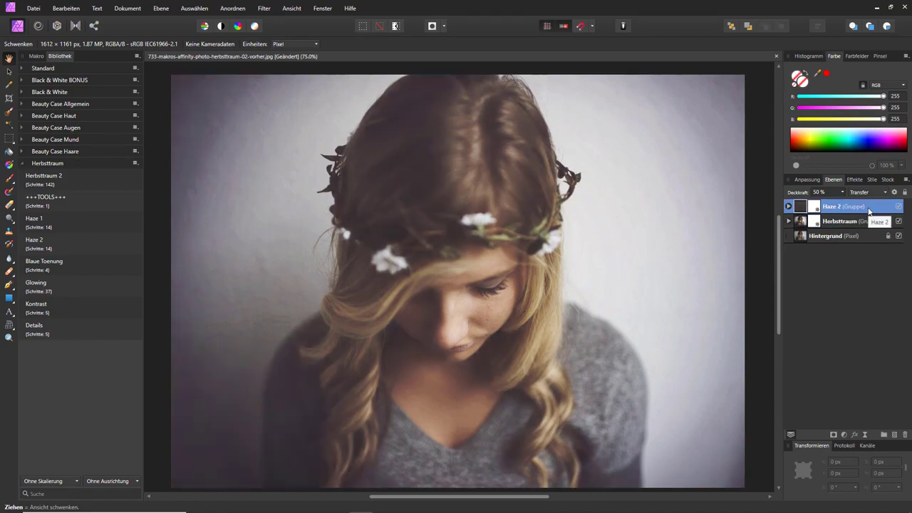
{"action": "left_click", "coordinate": [87, 273]}
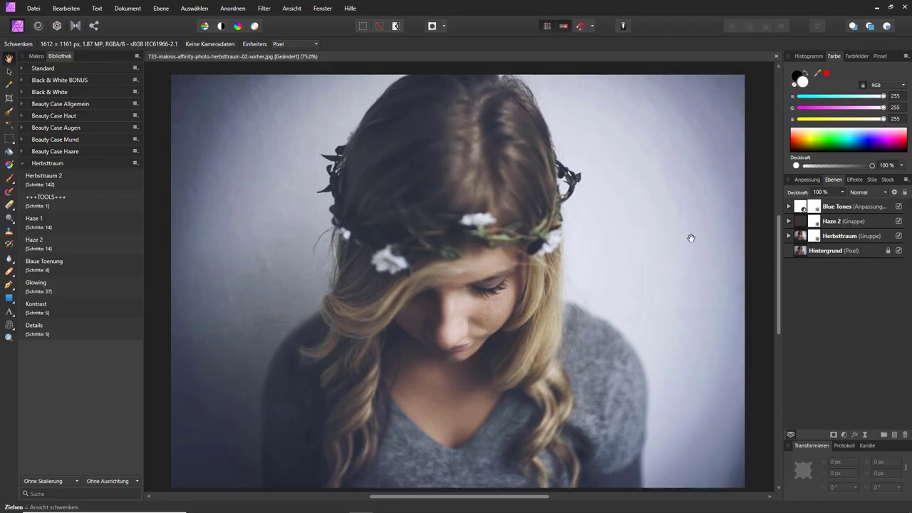
Step: Check the Blue Tones Levels settings, delete that adjustment, and run the Glowing macro
{"action": "left_click", "coordinate": [846, 206]}
{"action": "double_click", "coordinate": [799, 209]}
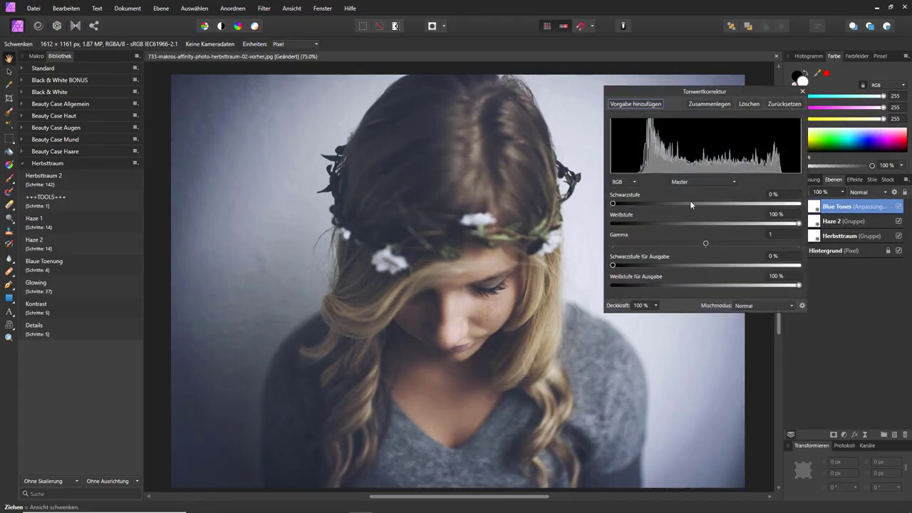
{"action": "left_click", "coordinate": [749, 104]}
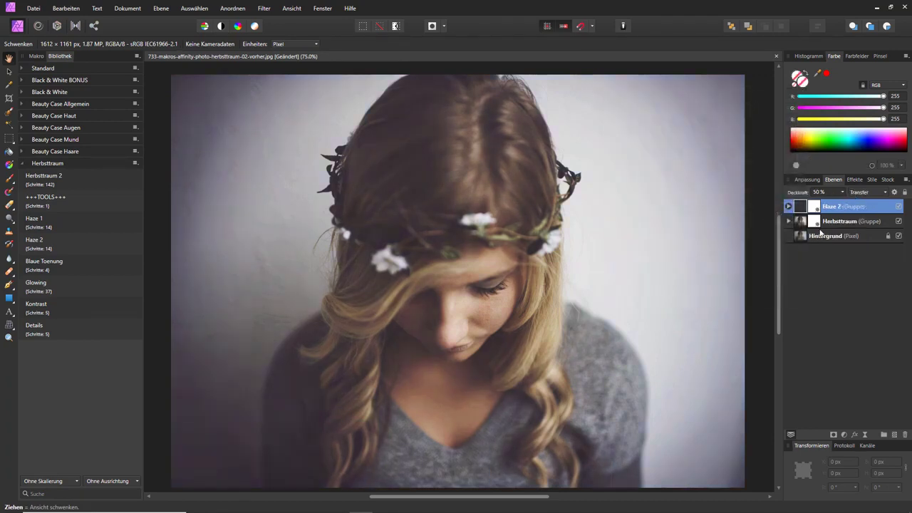
{"action": "left_click", "coordinate": [59, 290]}
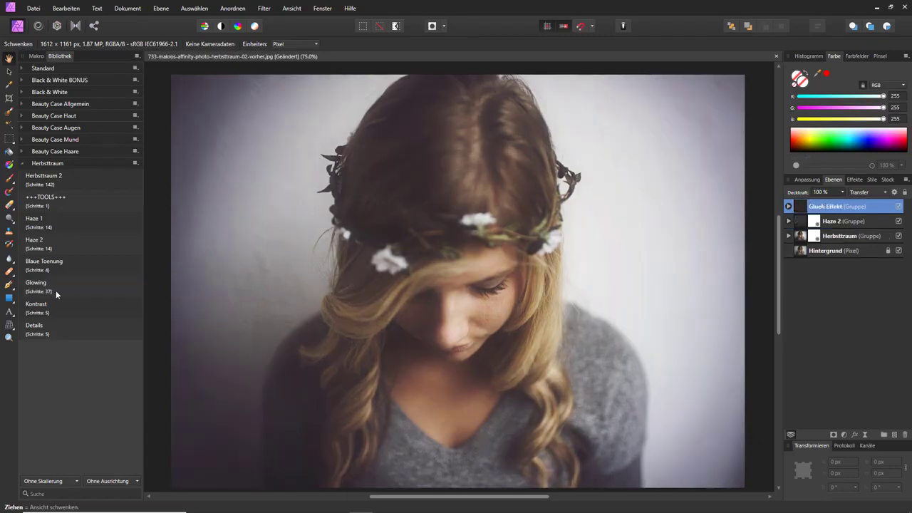
Step: Run the Kontrast macro and set its Levels adjustment opacity to 75 %
{"action": "left_click", "coordinate": [49, 307]}
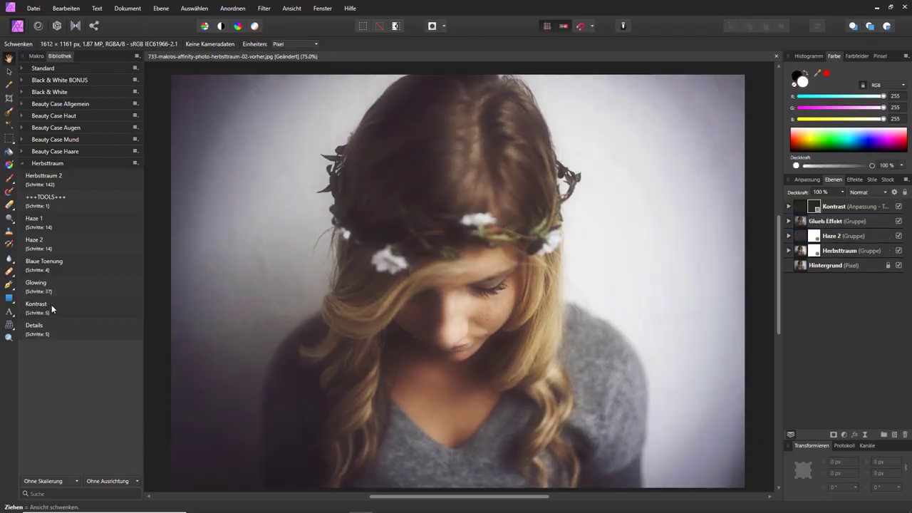
{"action": "double_click", "coordinate": [801, 208]}
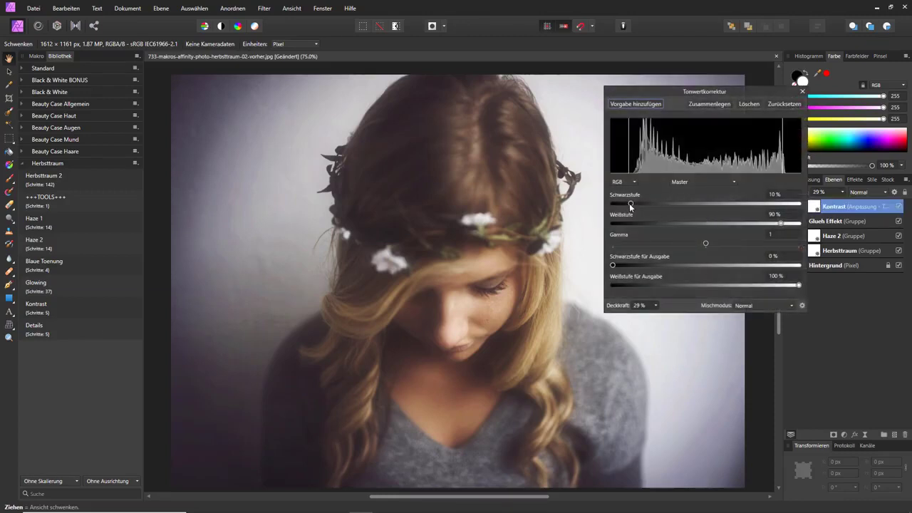
{"action": "left_click", "coordinate": [653, 307]}
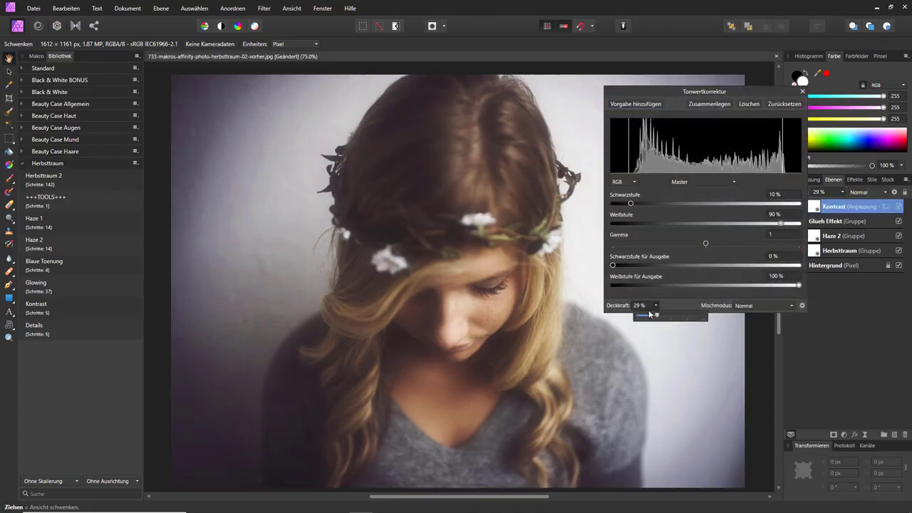
{"action": "mouse_move", "coordinate": [658, 317]}
{"action": "left_mouse_down"}
{"action": "mouse_move", "coordinate": [698, 316]}
{"action": "mouse_move", "coordinate": [686, 322]}
{"action": "left_mouse_up"}
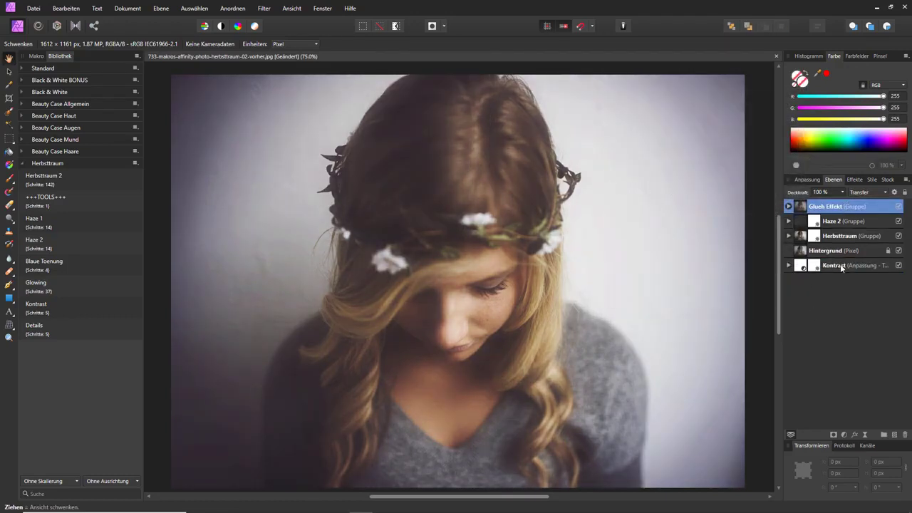
Step: Undo an accidental Glueh Effekt layer move, then run the Details macro
{"action": "left_click_drag", "start_coordinate": [846, 206], "coordinate": [834, 196]}
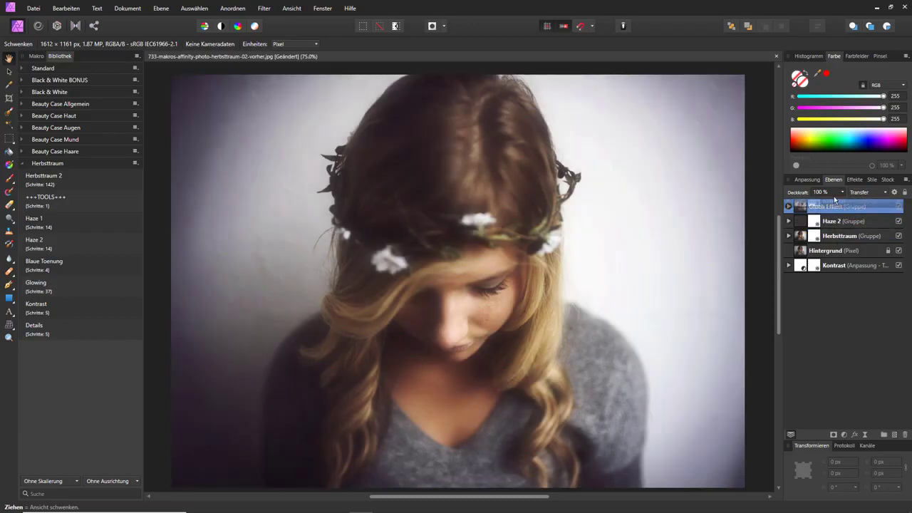
{"action": "key", "text": "ctrl+z"}
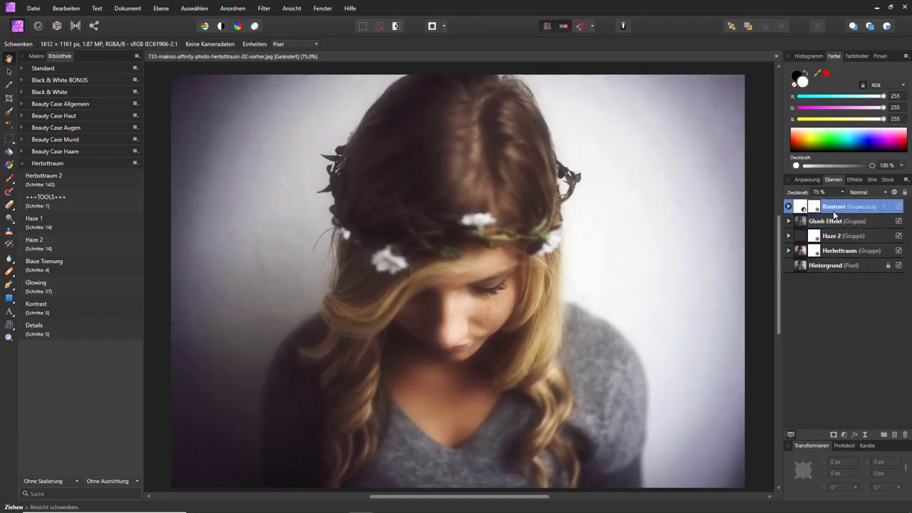
{"action": "left_click", "coordinate": [44, 333]}
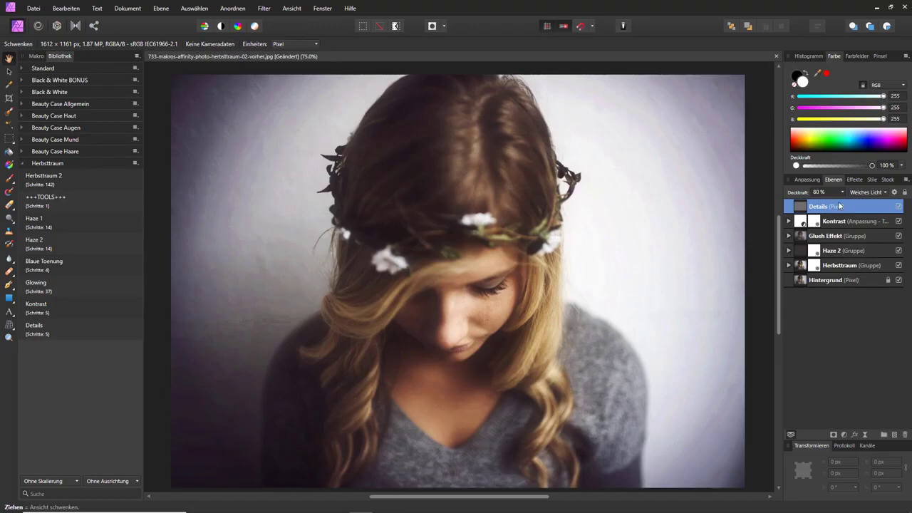
Step: Place Bokeh.jpg from the Overlay folder onto the portrait with File > Place
{"action": "left_click", "coordinate": [36, 9]}
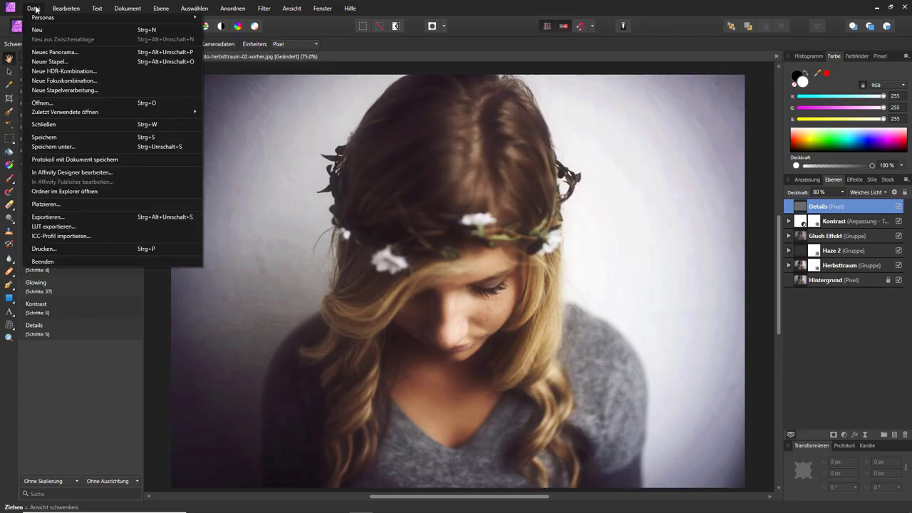
{"action": "left_click", "coordinate": [71, 205]}
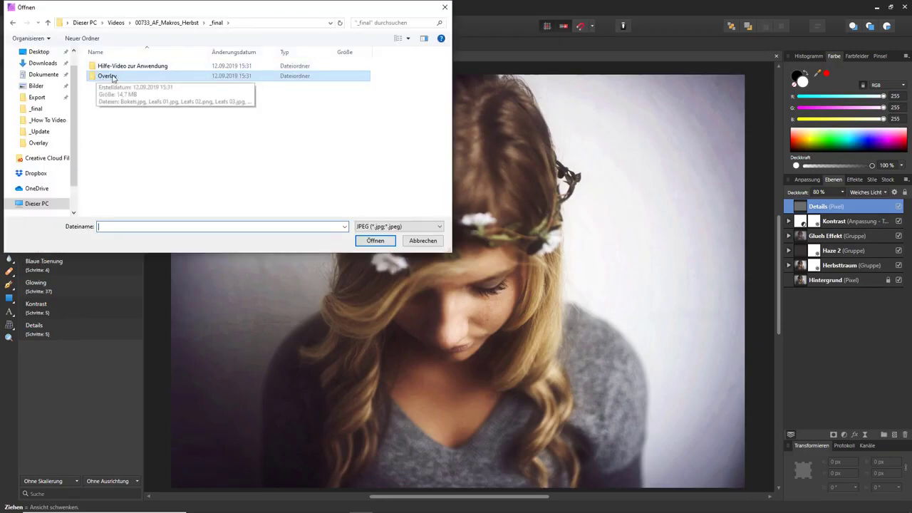
{"action": "double_click", "coordinate": [114, 80]}
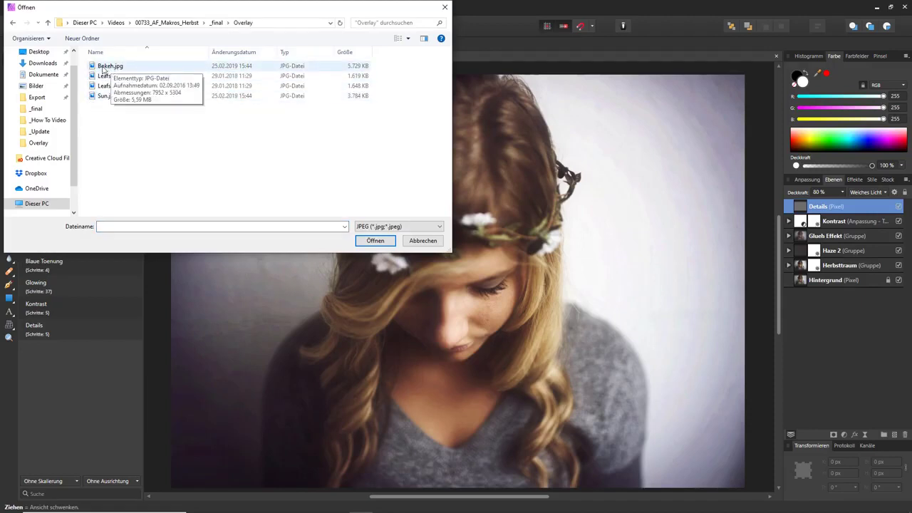
{"action": "left_click", "coordinate": [108, 66]}
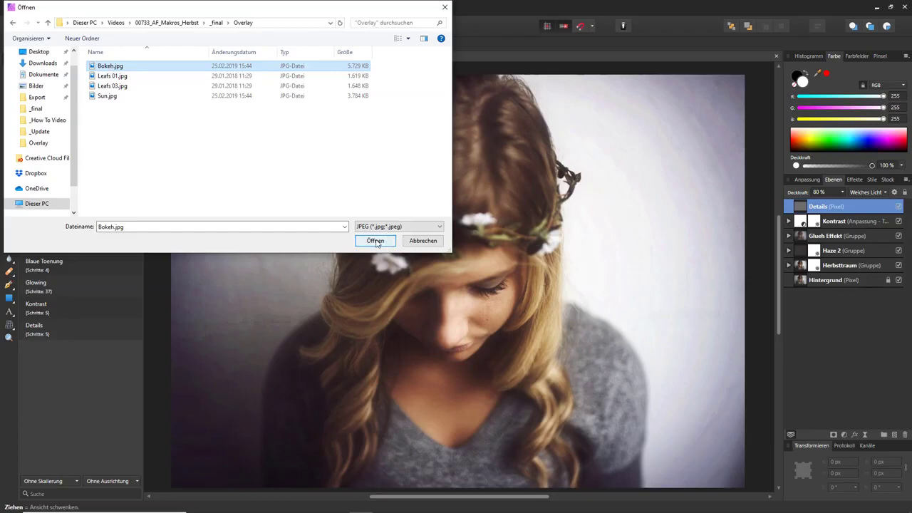
{"action": "left_click", "coordinate": [375, 241]}
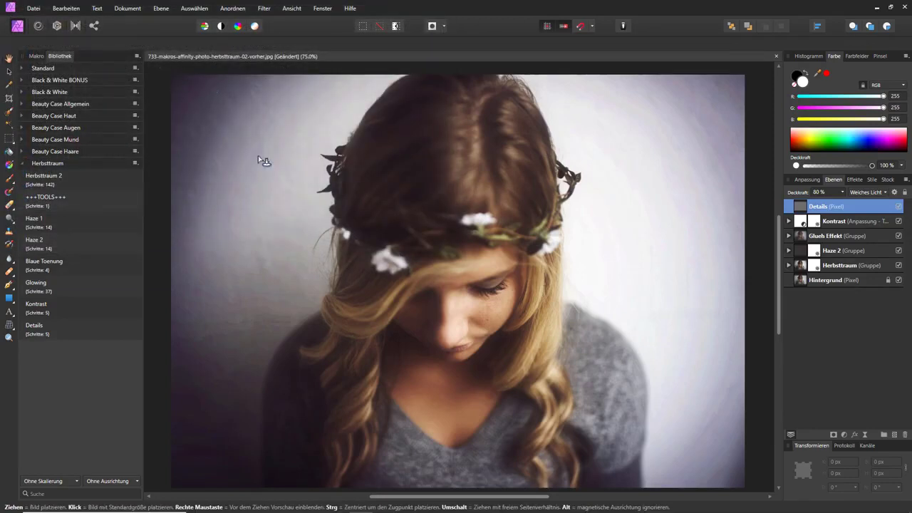
Step: Stretch the placed Bokeh image over the whole canvas
{"action": "left_click_drag", "start_coordinate": [156, 67], "coordinate": [283, 150]}
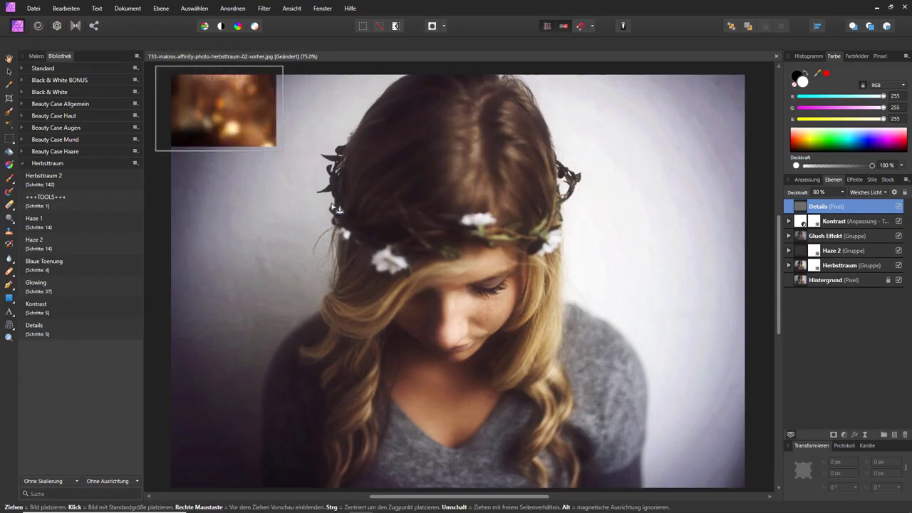
{"action": "left_click_drag", "start_coordinate": [339, 208], "coordinate": [801, 503]}
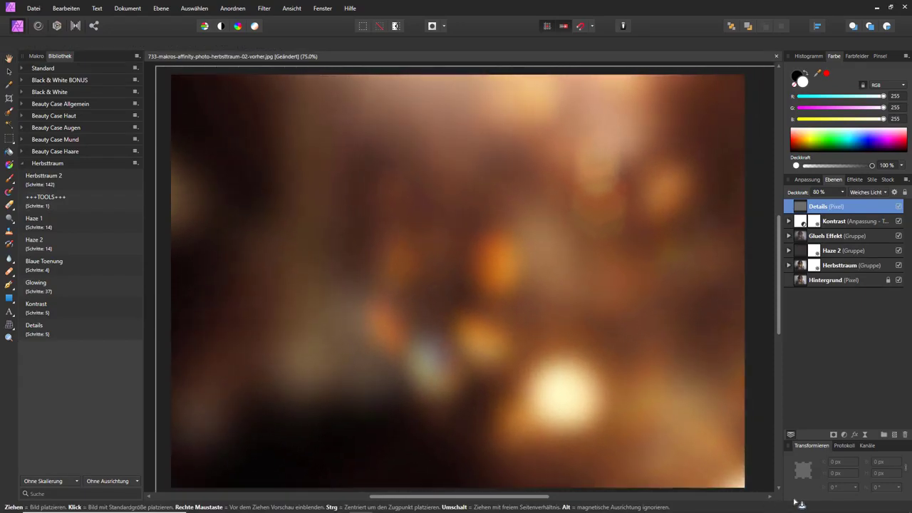
{"action": "left_click_drag", "start_coordinate": [800, 504], "coordinate": [788, 505]}
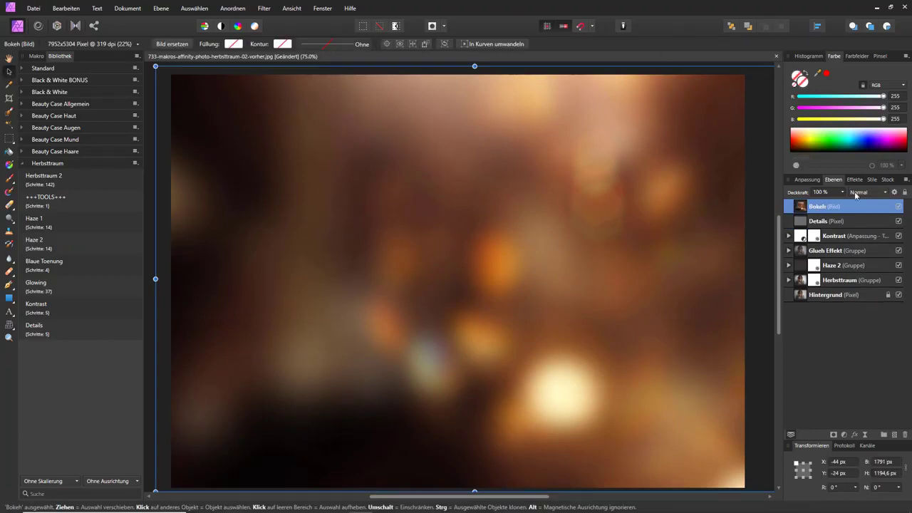
Step: Blend the Bokeh layer in Hartes Licht mode at 75% opacity
{"action": "left_click", "coordinate": [866, 192]}
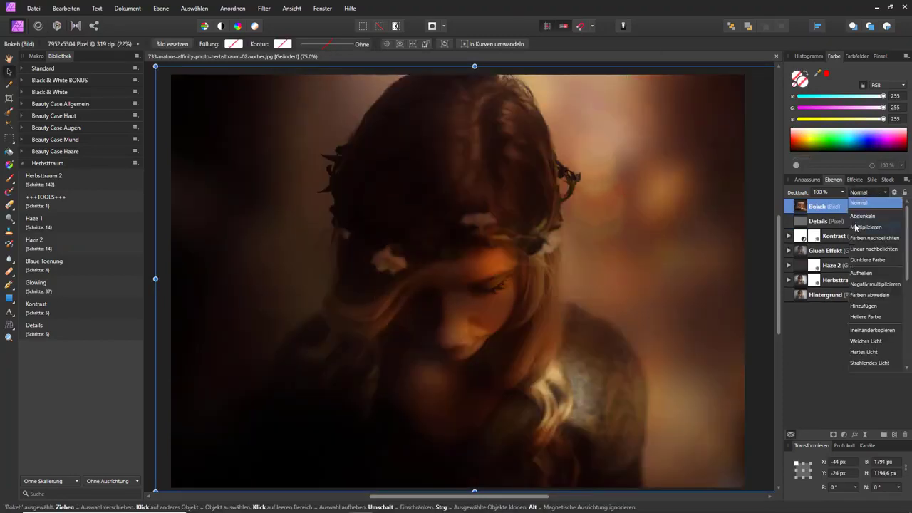
{"action": "left_click", "coordinate": [856, 227]}
{"action": "left_click", "coordinate": [842, 193]}
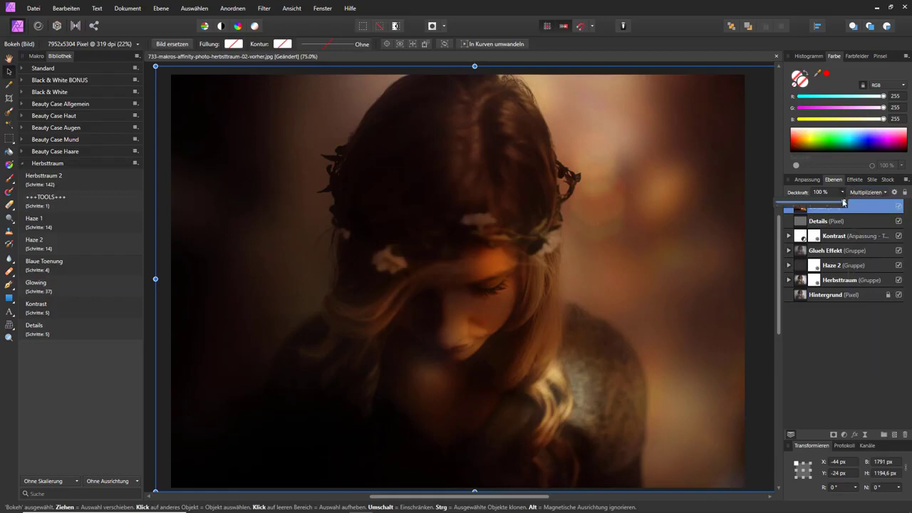
{"action": "left_click_drag", "start_coordinate": [842, 204], "coordinate": [834, 205]}
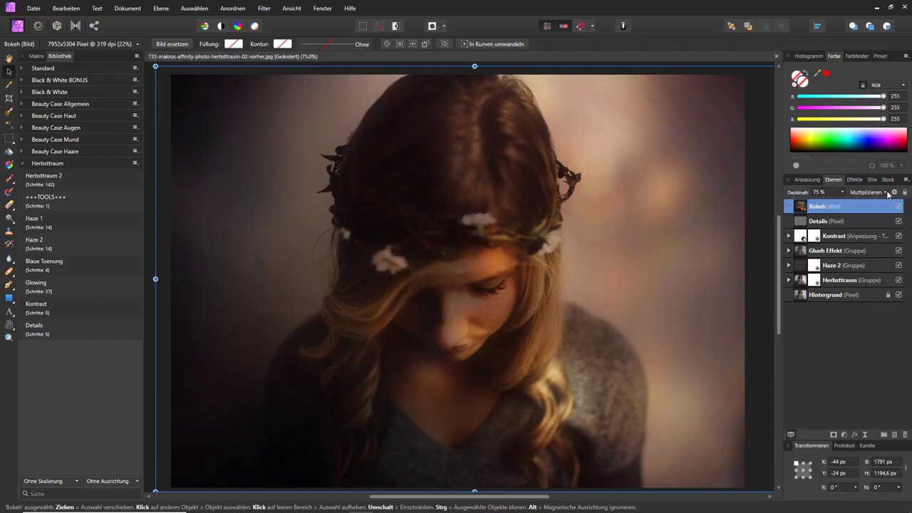
{"action": "left_click", "coordinate": [886, 194]}
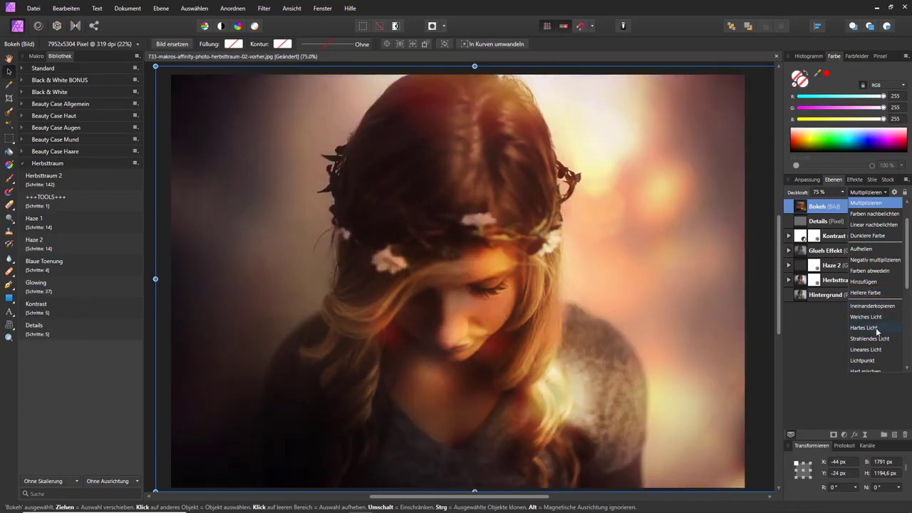
{"action": "left_click", "coordinate": [877, 328]}
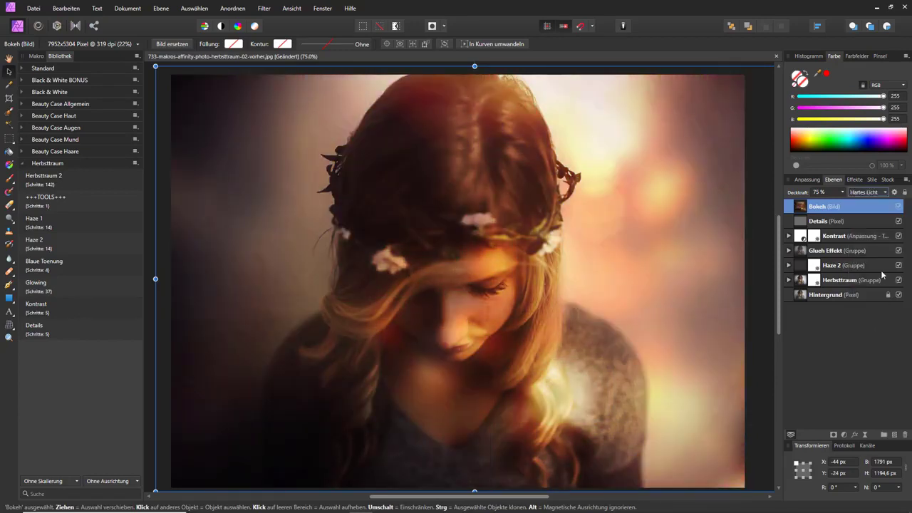
{"action": "left_click", "coordinate": [858, 196]}
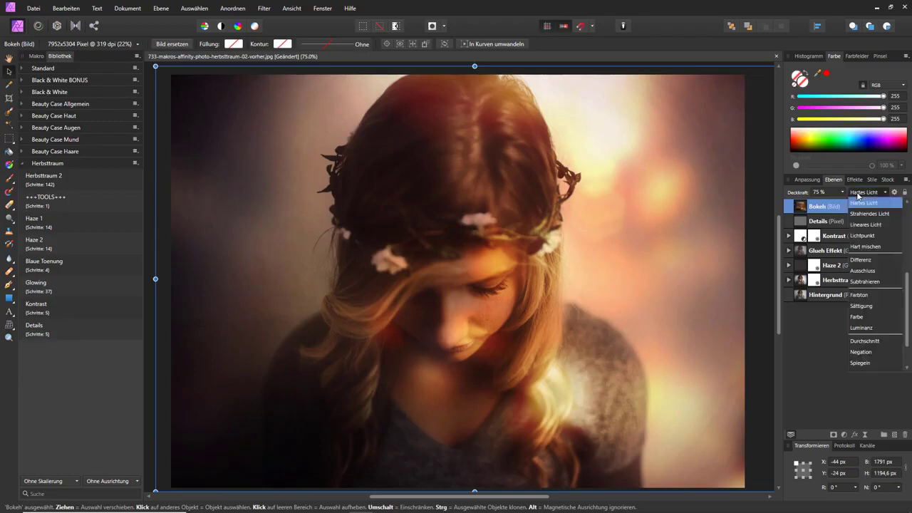
{"action": "left_click", "coordinate": [858, 197]}
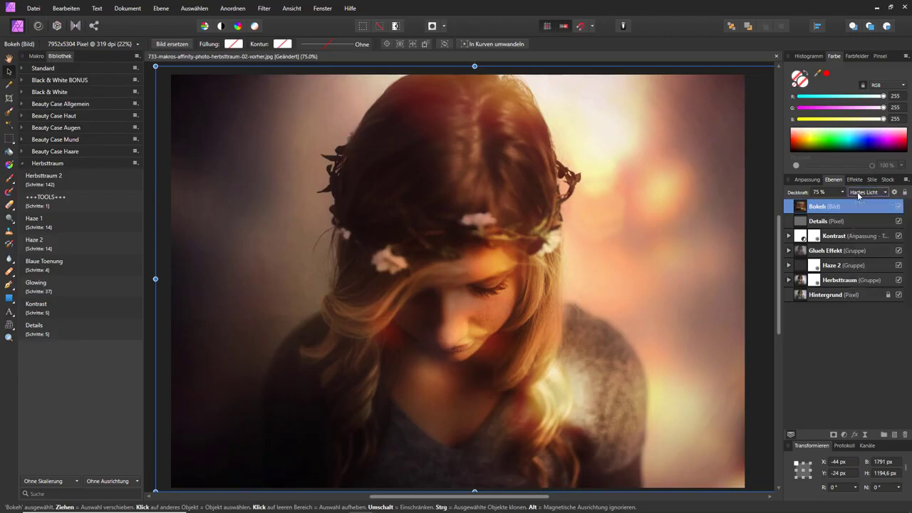
Step: Place Sun.jpg across the whole canvas as a new layer
{"action": "left_click", "coordinate": [40, 10]}
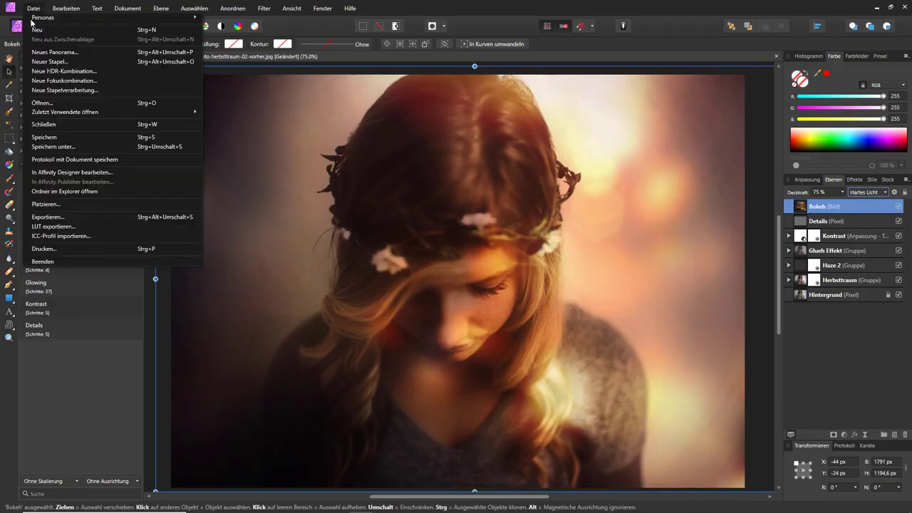
{"action": "left_click", "coordinate": [78, 204]}
{"action": "left_click", "coordinate": [111, 97]}
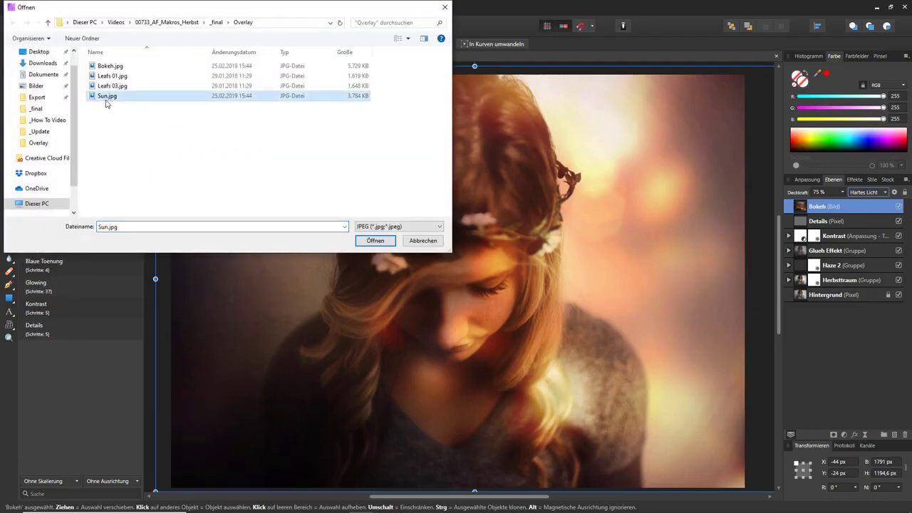
{"action": "left_click", "coordinate": [371, 242]}
{"action": "left_click_drag", "start_coordinate": [156, 66], "coordinate": [803, 495]}
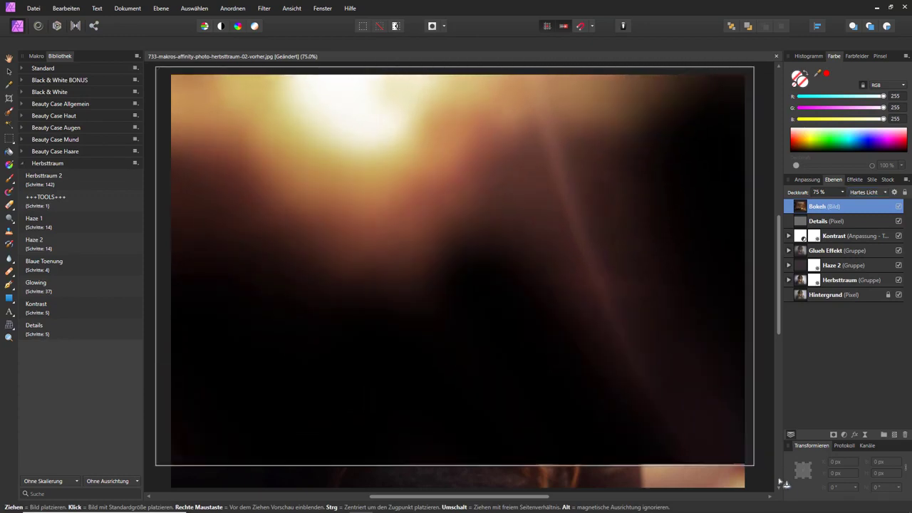
{"action": "left_click_drag", "start_coordinate": [652, 312], "coordinate": [594, 312]}
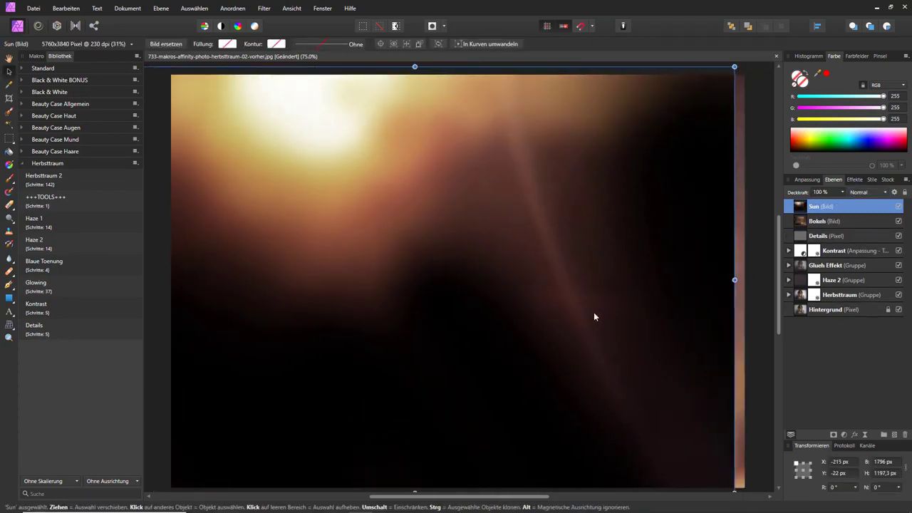
Step: Blend the Sun layer in Negativ multiplizieren, shift it right, and lower opacity to 75%
{"action": "left_click", "coordinate": [869, 194]}
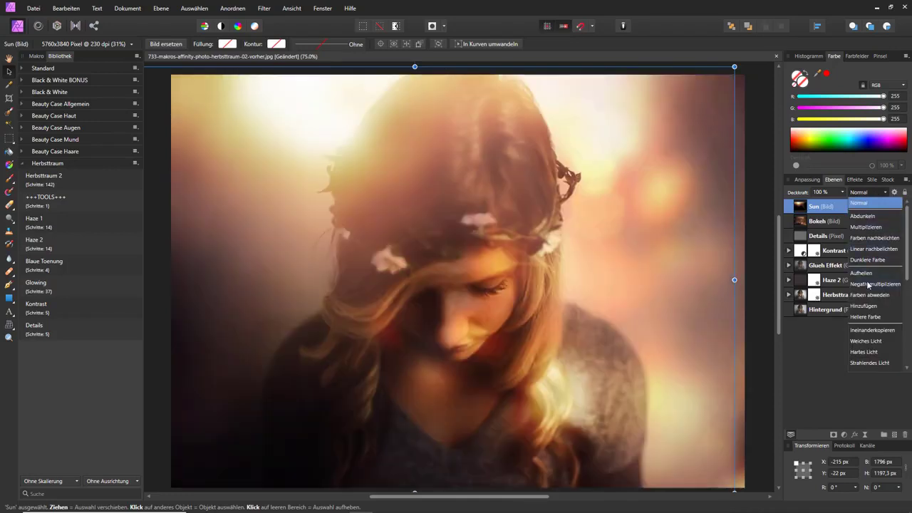
{"action": "left_click", "coordinate": [867, 284]}
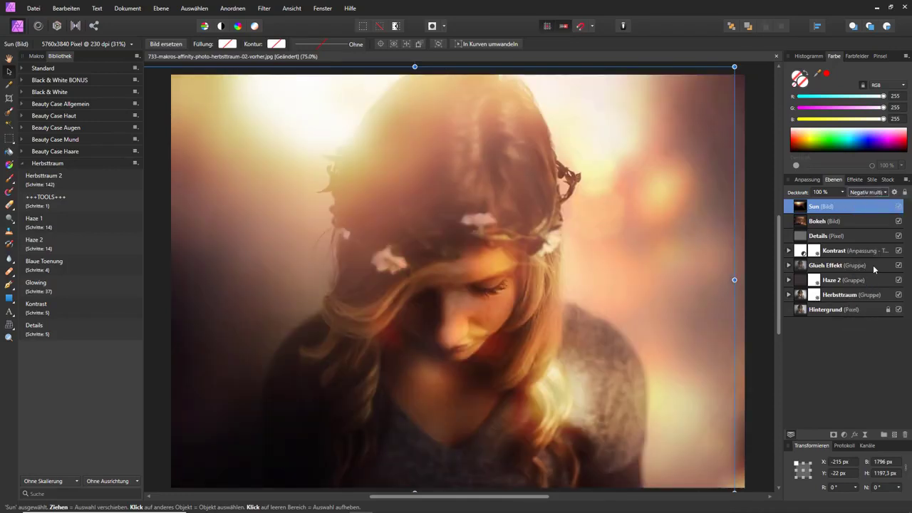
{"action": "left_click_drag", "start_coordinate": [624, 220], "coordinate": [597, 219]}
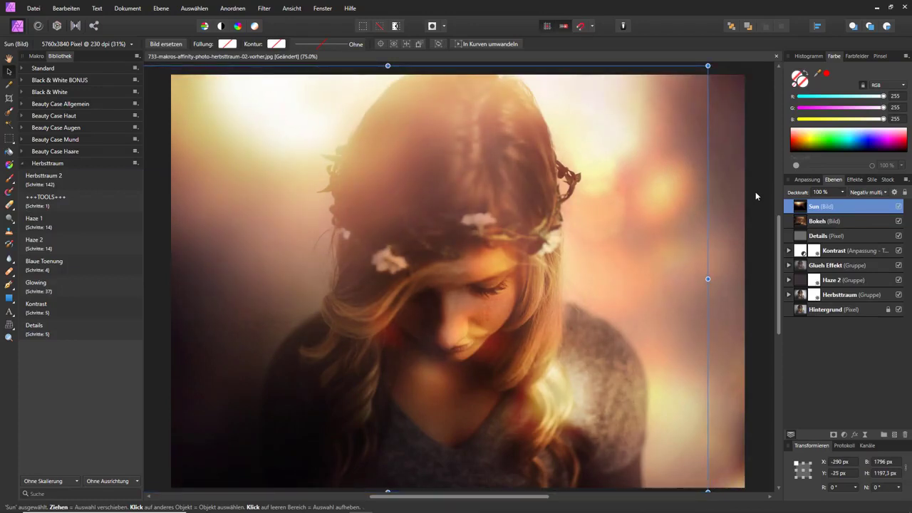
{"action": "mouse_move", "coordinate": [694, 194]}
{"action": "left_mouse_down"}
{"action": "mouse_move", "coordinate": [683, 205]}
{"action": "mouse_move", "coordinate": [698, 211]}
{"action": "left_mouse_up"}
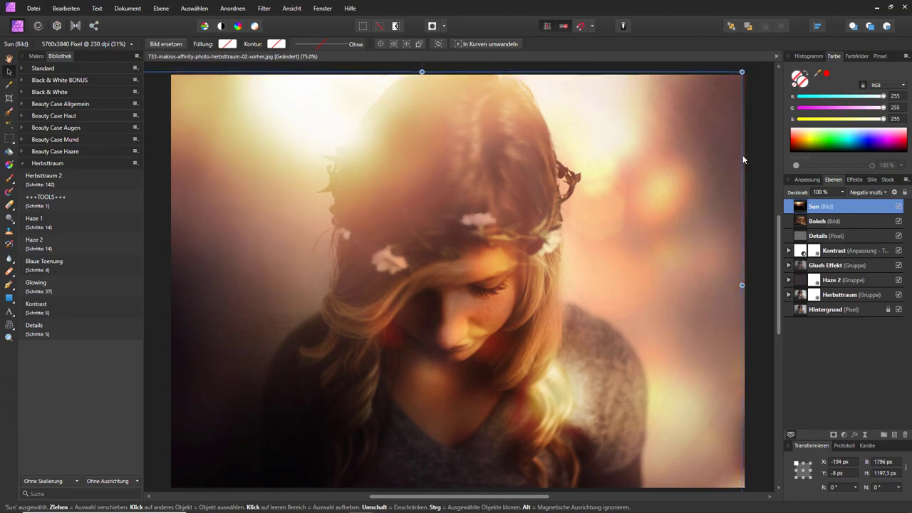
{"action": "left_click", "coordinate": [827, 192]}
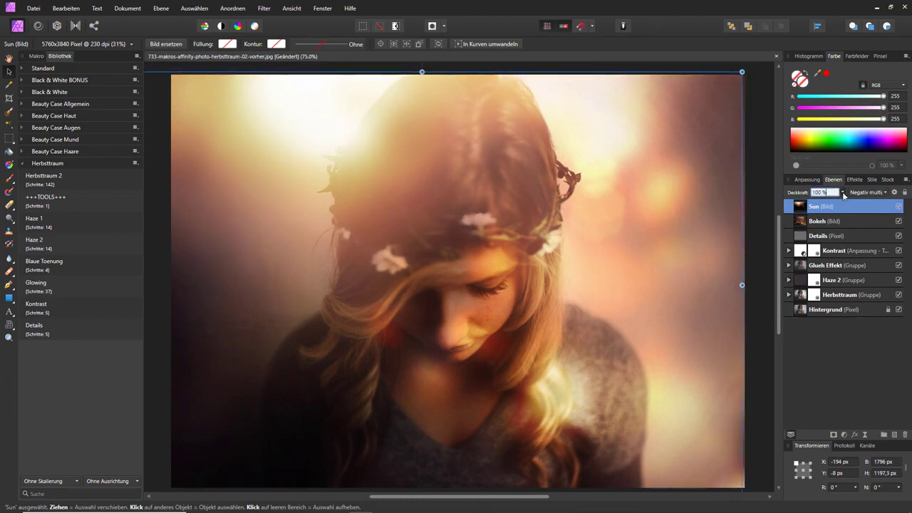
{"action": "left_click_drag", "start_coordinate": [843, 193], "coordinate": [826, 203]}
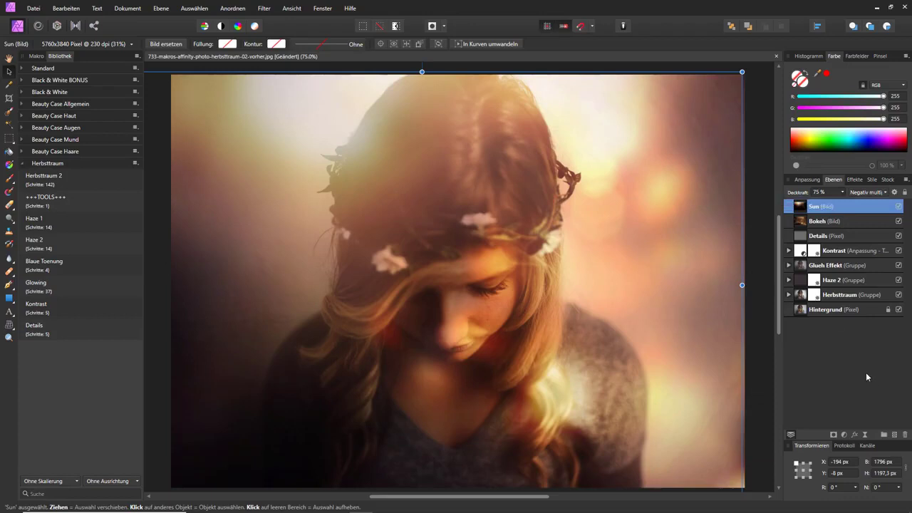
Step: Place Leafs 01.jpg and Leafs 03.jpg across the canvas
{"action": "left_click", "coordinate": [34, 8]}
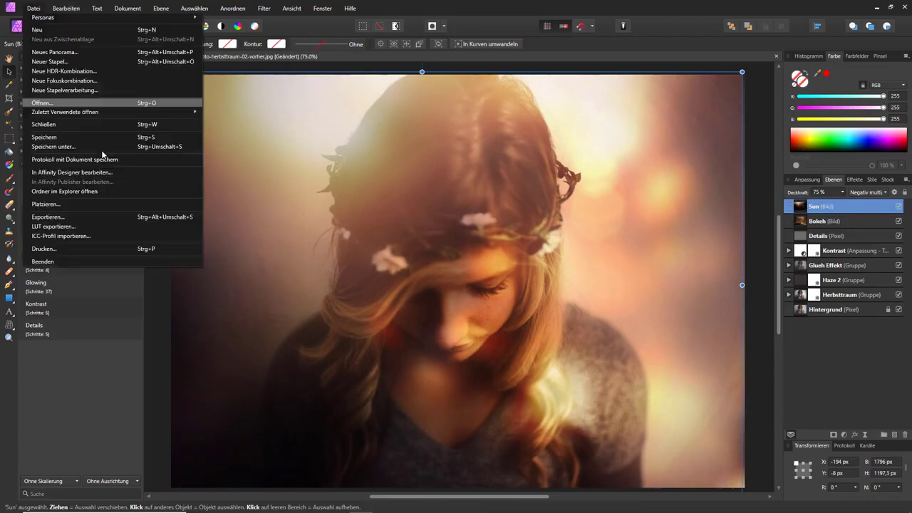
{"action": "left_click", "coordinate": [74, 206]}
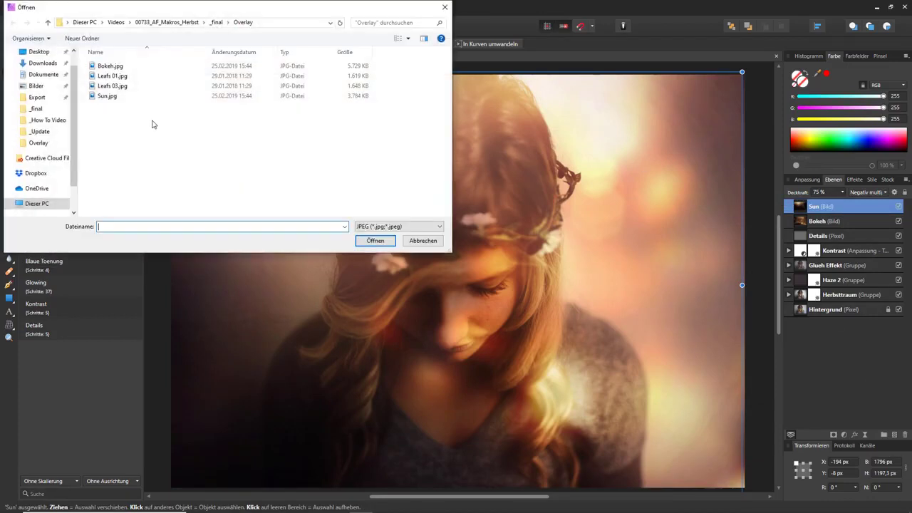
{"action": "left_click", "coordinate": [114, 78]}
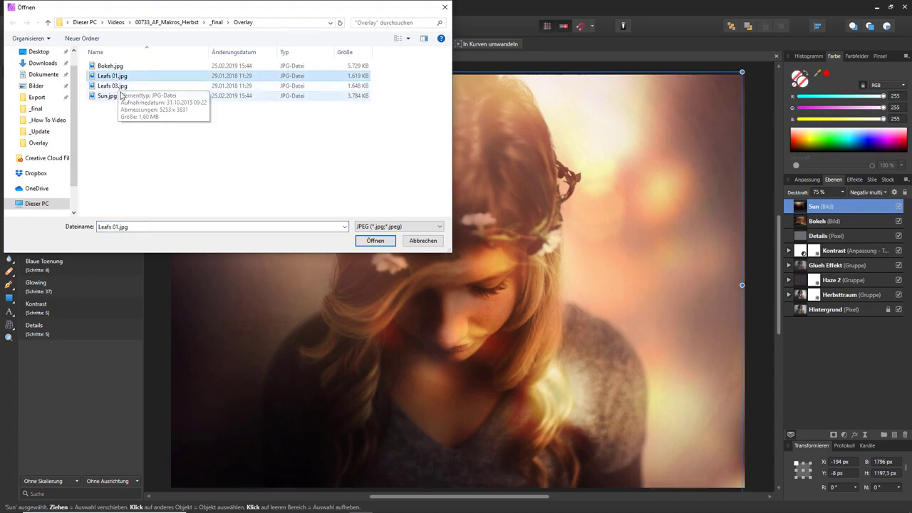
{"action": "left_click", "coordinate": [123, 86], "text": "ctrl"}
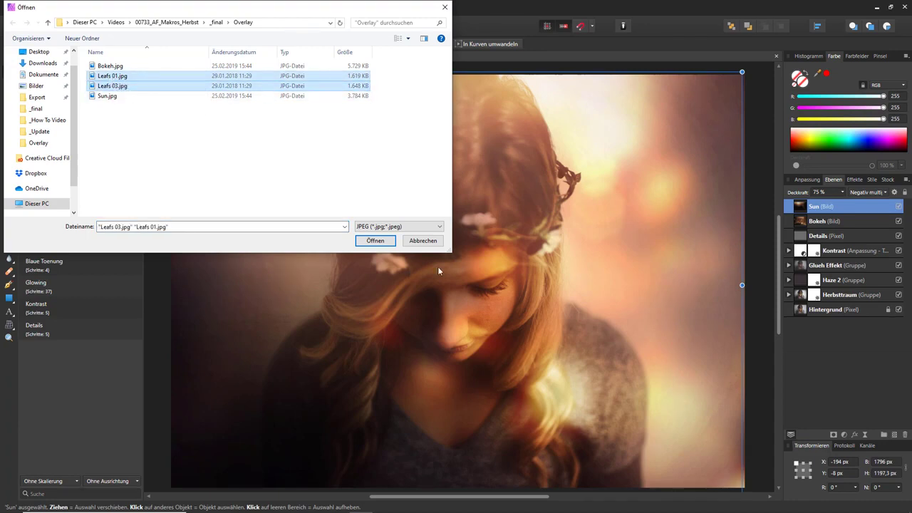
{"action": "left_click", "coordinate": [374, 241]}
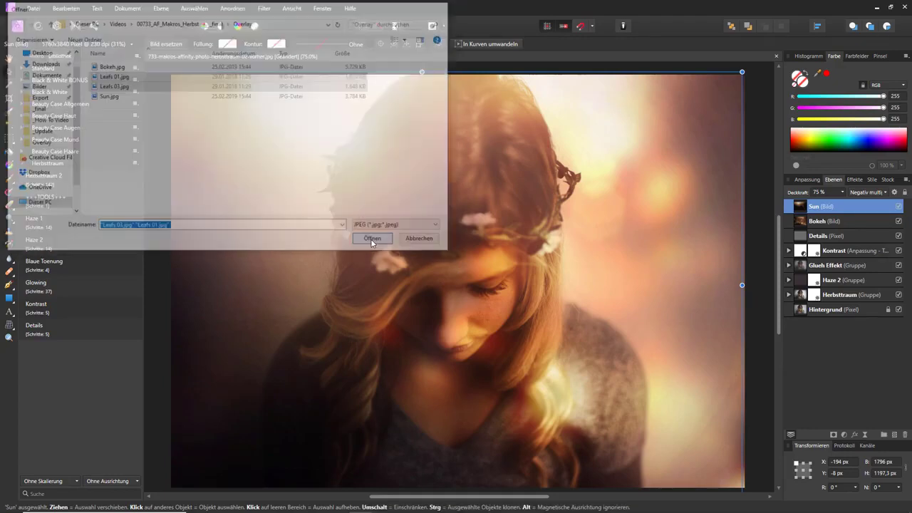
{"action": "mouse_move", "coordinate": [162, 69]}
{"action": "left_mouse_down"}
{"action": "mouse_move", "coordinate": [786, 445]}
{"action": "mouse_move", "coordinate": [791, 463]}
{"action": "left_mouse_up"}
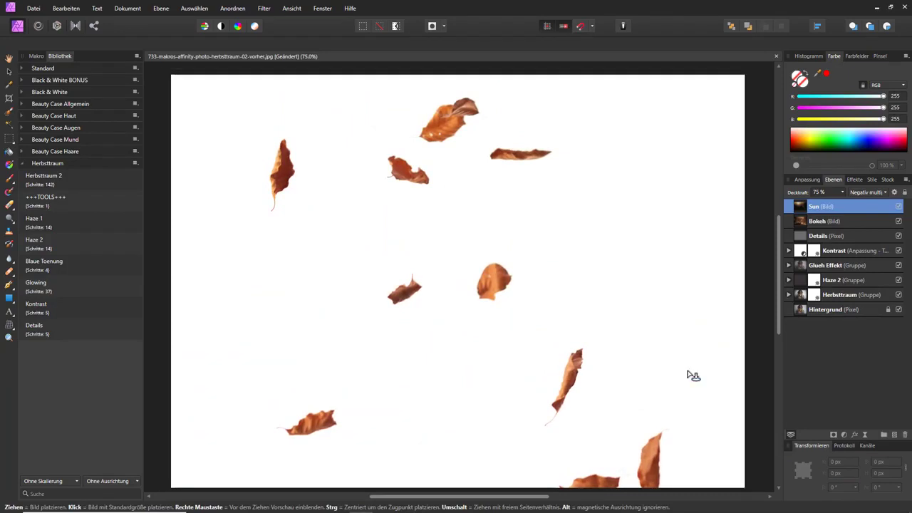
{"action": "left_click_drag", "start_coordinate": [306, 74], "coordinate": [909, 510]}
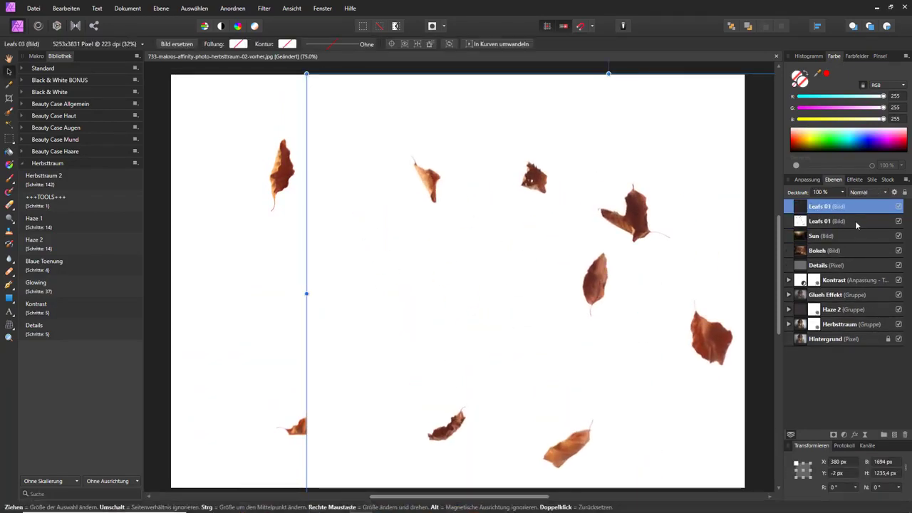
Step: Set both Leafs 01 and Leafs 03 layers to Multiplizieren blending
{"action": "left_click", "coordinate": [855, 221]}
{"action": "left_click", "coordinate": [867, 193]}
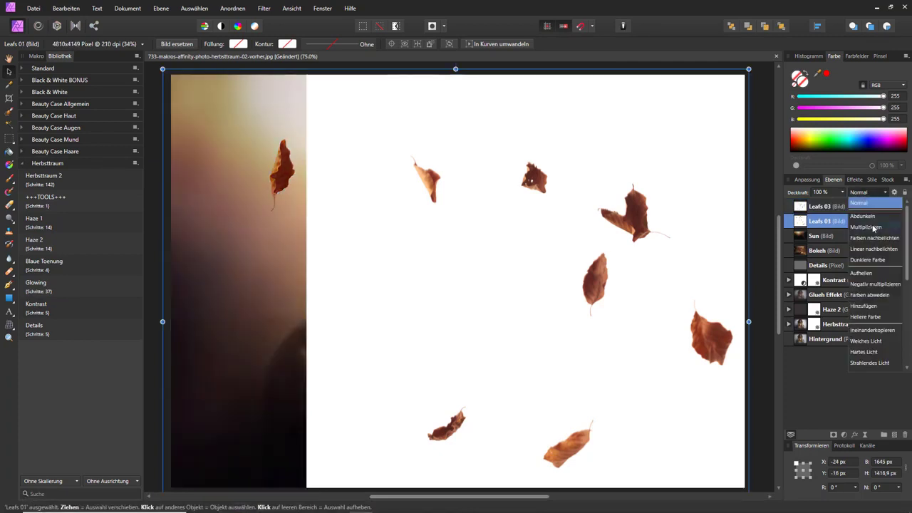
{"action": "left_click", "coordinate": [873, 228]}
{"action": "left_click", "coordinate": [822, 205]}
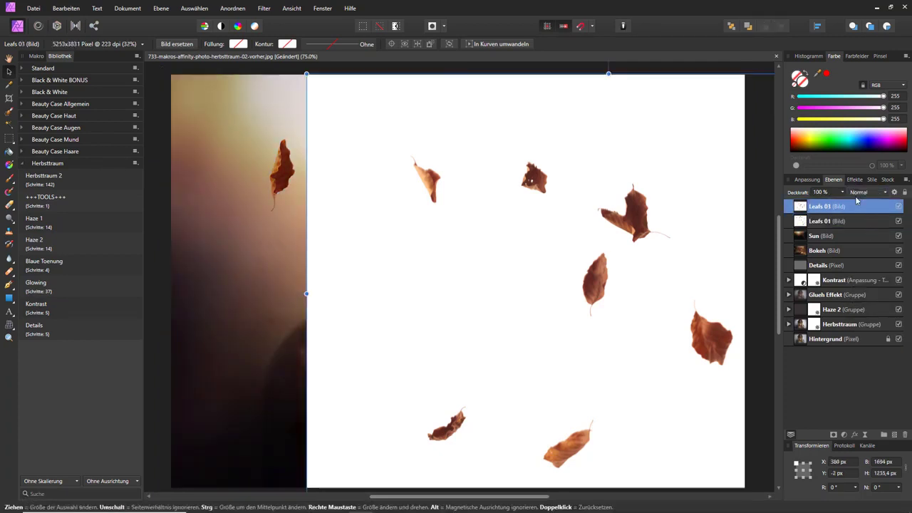
{"action": "left_click", "coordinate": [868, 193]}
{"action": "left_click", "coordinate": [869, 230]}
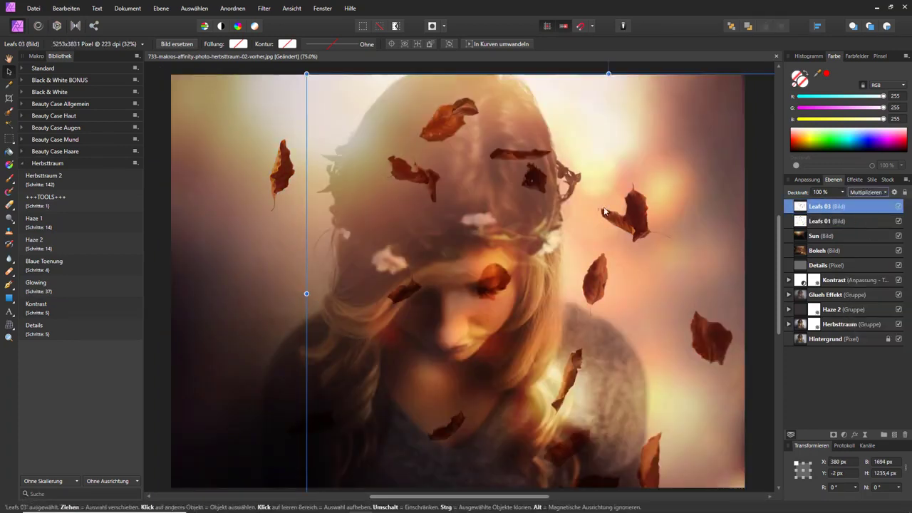
Step: Move the Leafs 01 leaves to a new position on the portrait
{"action": "left_click", "coordinate": [311, 173]}
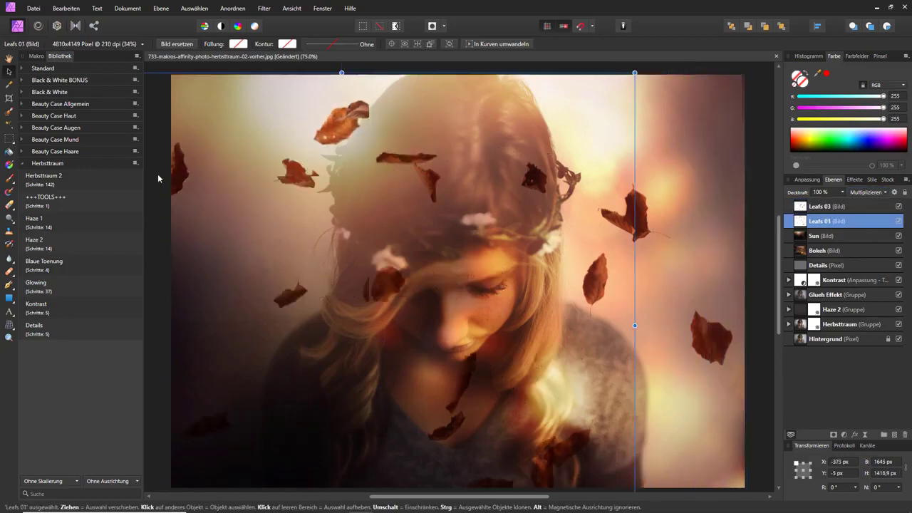
{"action": "mouse_move", "coordinate": [311, 173]}
{"action": "left_mouse_down"}
{"action": "mouse_move", "coordinate": [327, 181]}
{"action": "mouse_move", "coordinate": [161, 163]}
{"action": "mouse_move", "coordinate": [137, 169]}
{"action": "left_mouse_up"}
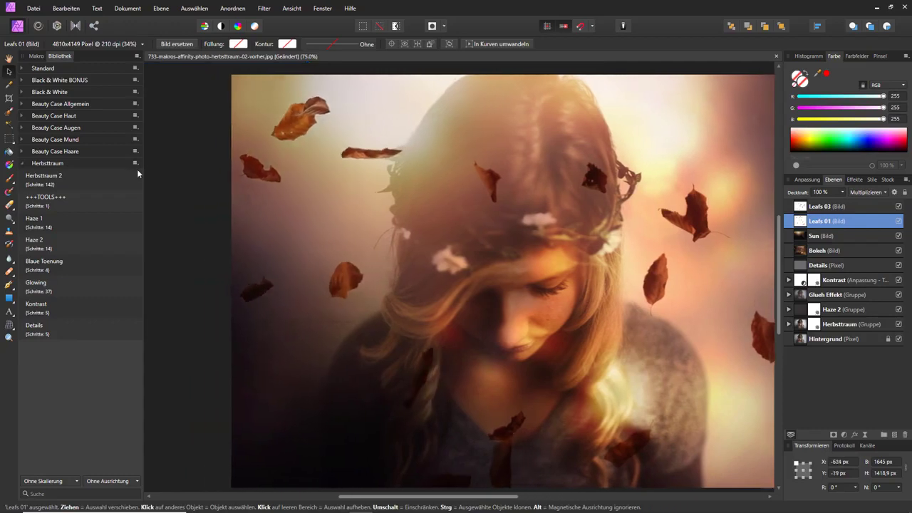
{"action": "left_click_drag", "start_coordinate": [356, 281], "coordinate": [376, 283]}
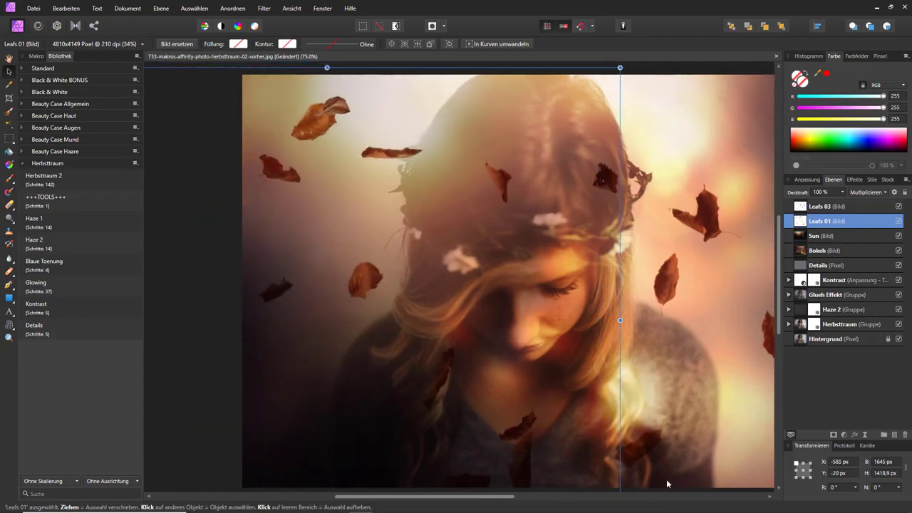
{"action": "left_click_drag", "start_coordinate": [503, 496], "coordinate": [531, 500]}
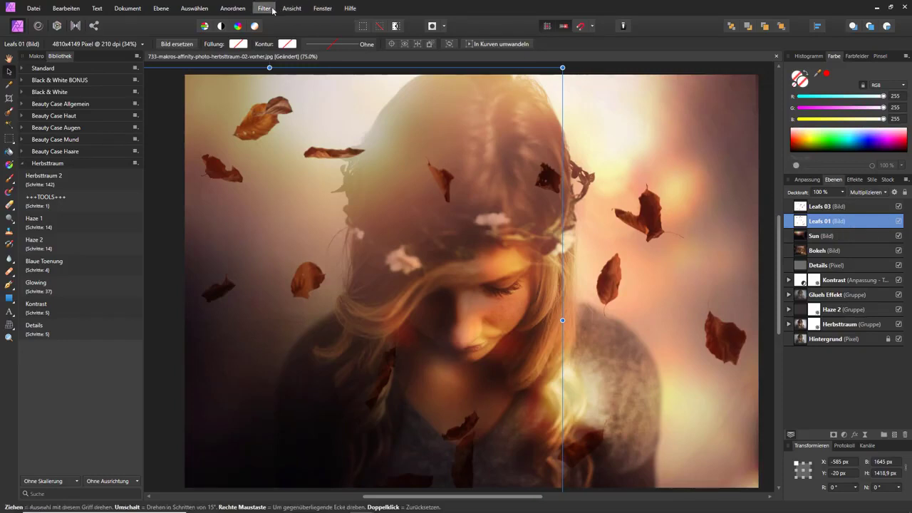
Step: Try a 7.5 px motion blur on Leafs 01, then cancel it
{"action": "left_click", "coordinate": [273, 10]}
{"action": "mouse_move", "coordinate": [278, 31]}
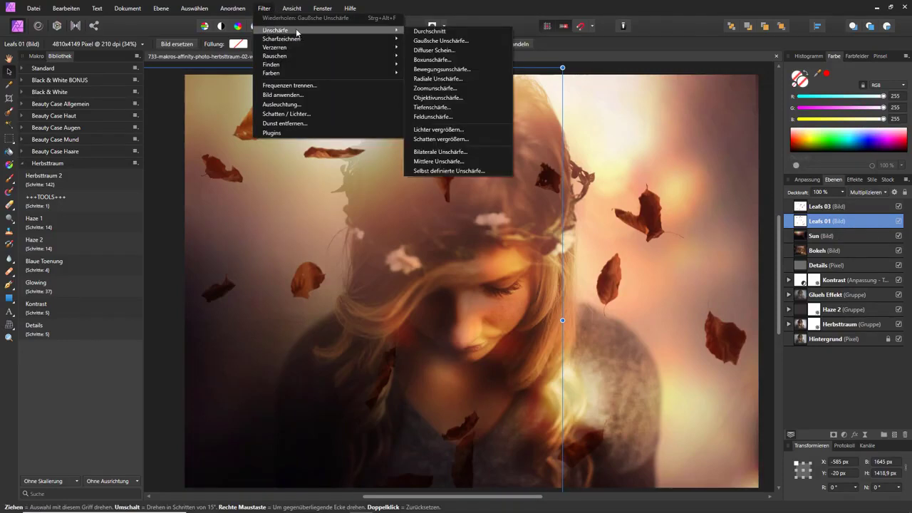
{"action": "left_click", "coordinate": [459, 69]}
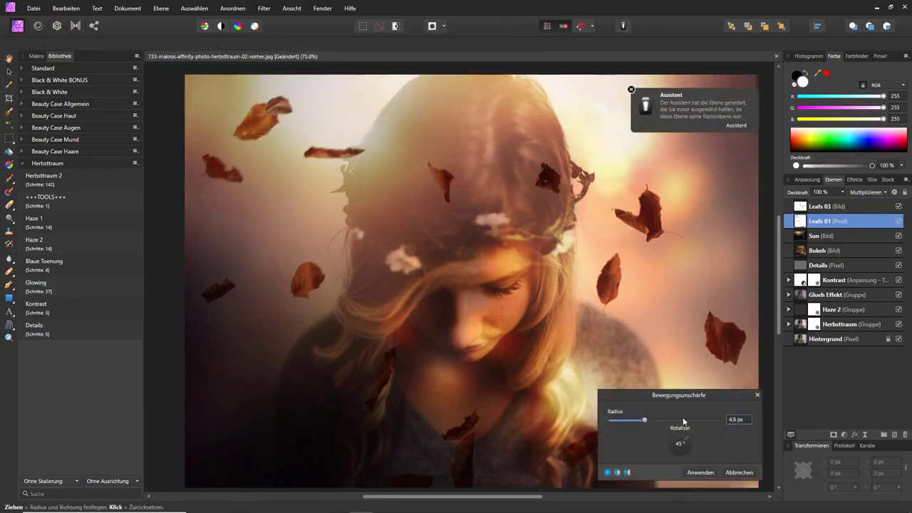
{"action": "left_click_drag", "start_coordinate": [644, 420], "coordinate": [651, 421]}
{"action": "left_click", "coordinate": [739, 472]}
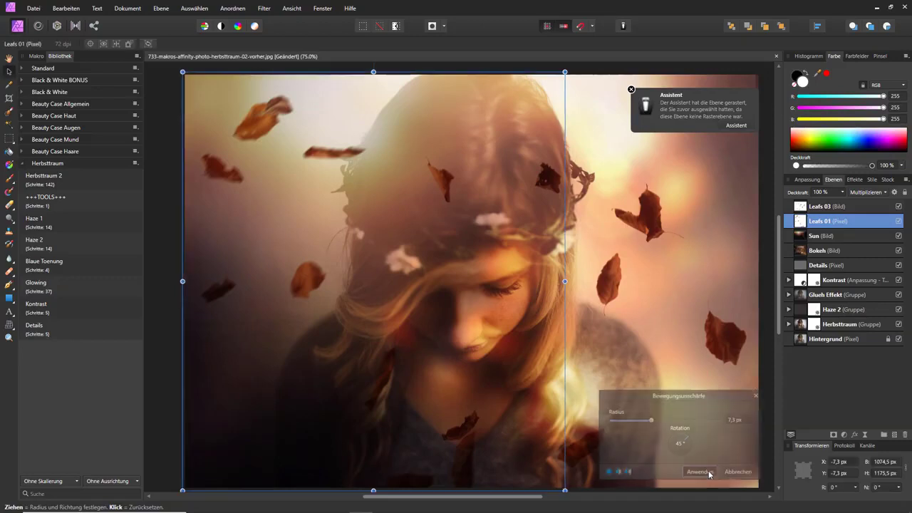
Step: Apply a motion blur at 0° direction to the Leafs 03 layer
{"action": "left_click", "coordinate": [819, 207]}
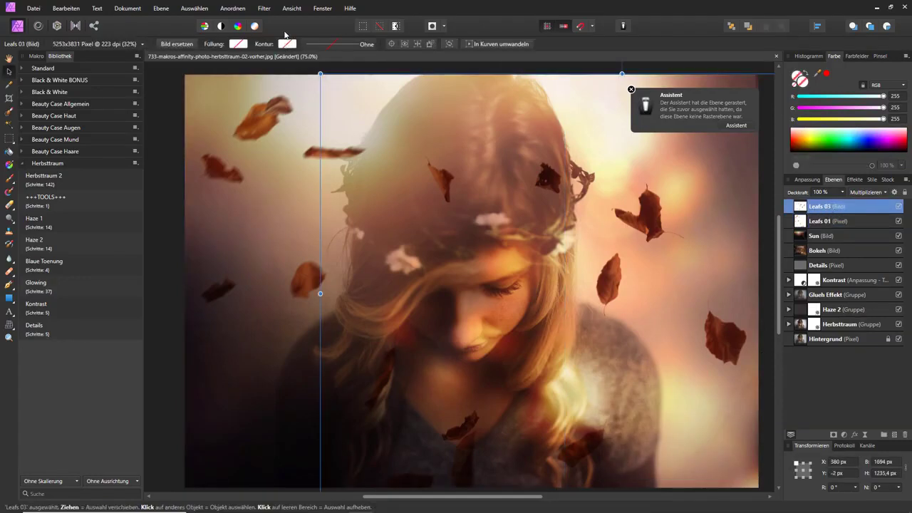
{"action": "left_click", "coordinate": [263, 8]}
{"action": "mouse_move", "coordinate": [275, 30]}
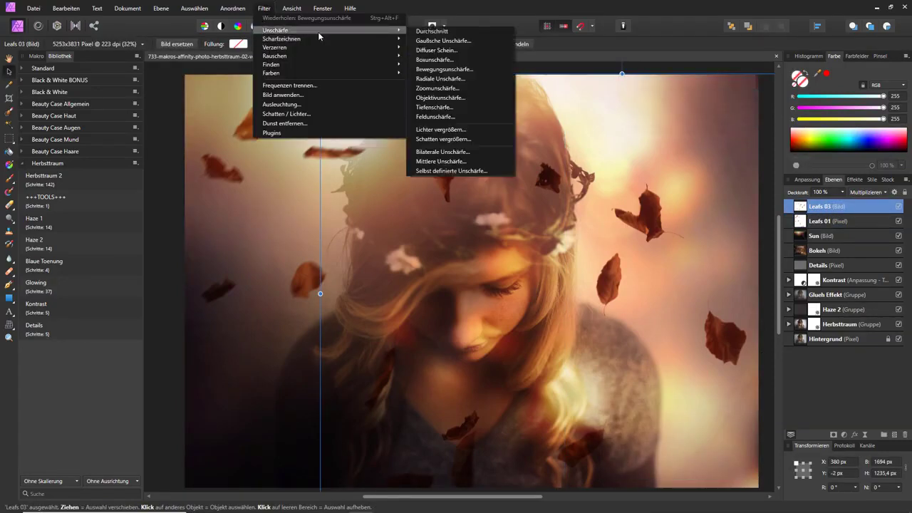
{"action": "left_click", "coordinate": [451, 69]}
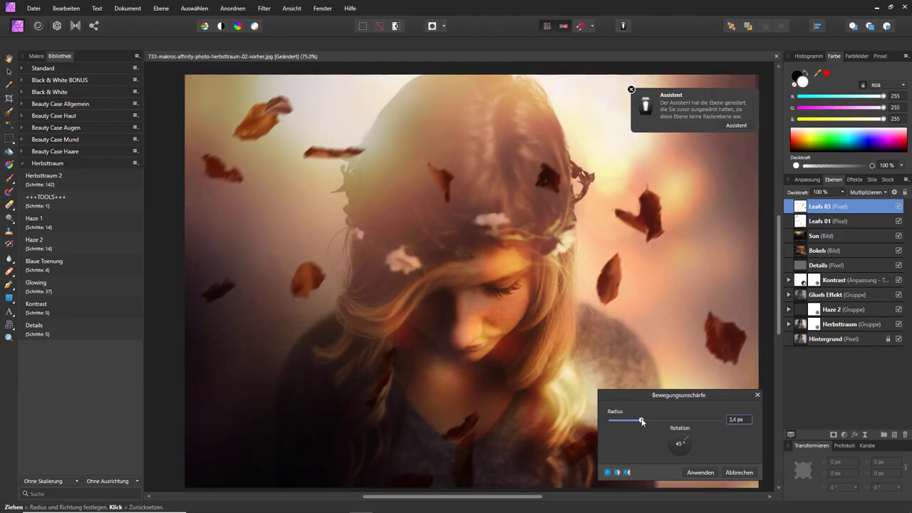
{"action": "left_click", "coordinate": [683, 437]}
{"action": "left_click", "coordinate": [689, 444]}
{"action": "left_click", "coordinate": [700, 473]}
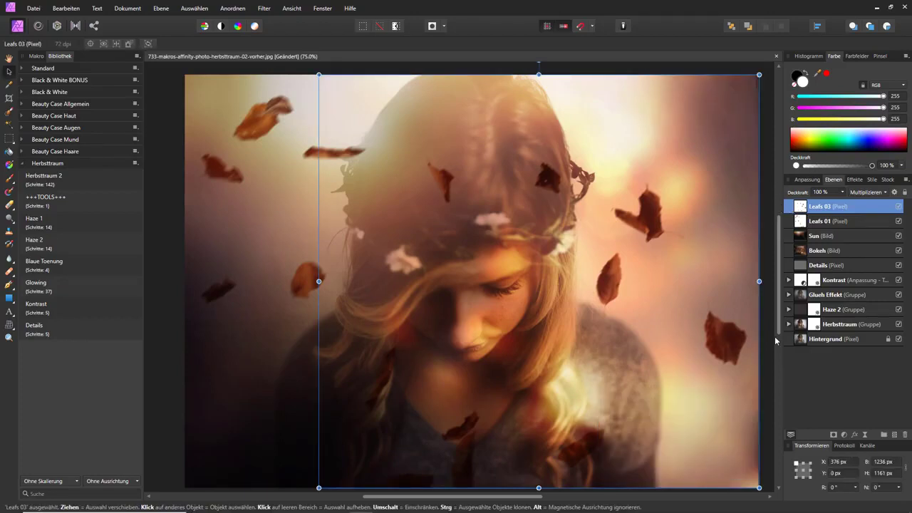
Step: Mask Leafs 03 and paint out the dark leaves on the right, bottom and hair
{"action": "left_click", "coordinate": [833, 434]}
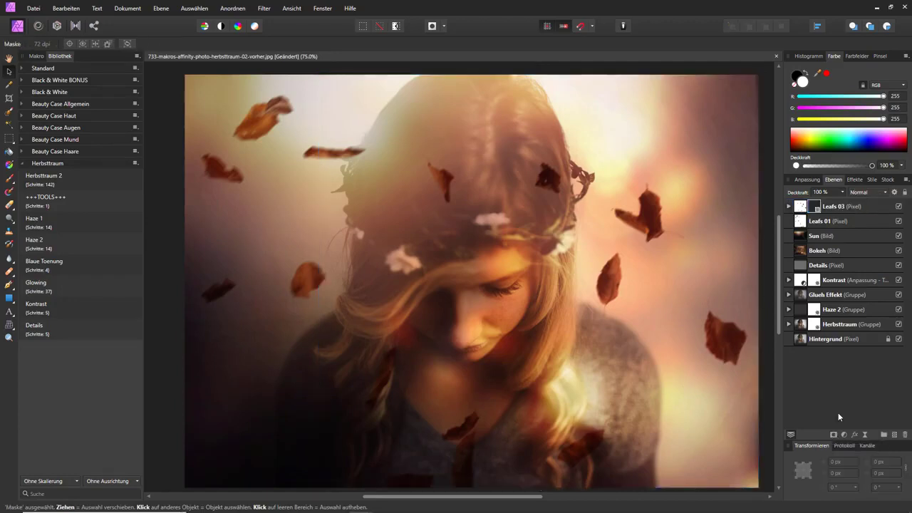
{"action": "left_click", "coordinate": [8, 178]}
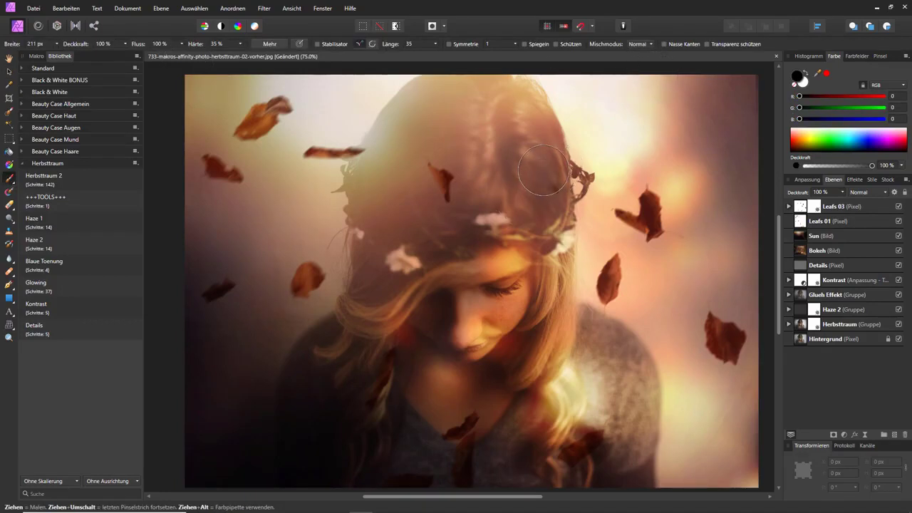
{"action": "left_click_drag", "start_coordinate": [603, 265], "coordinate": [614, 274]}
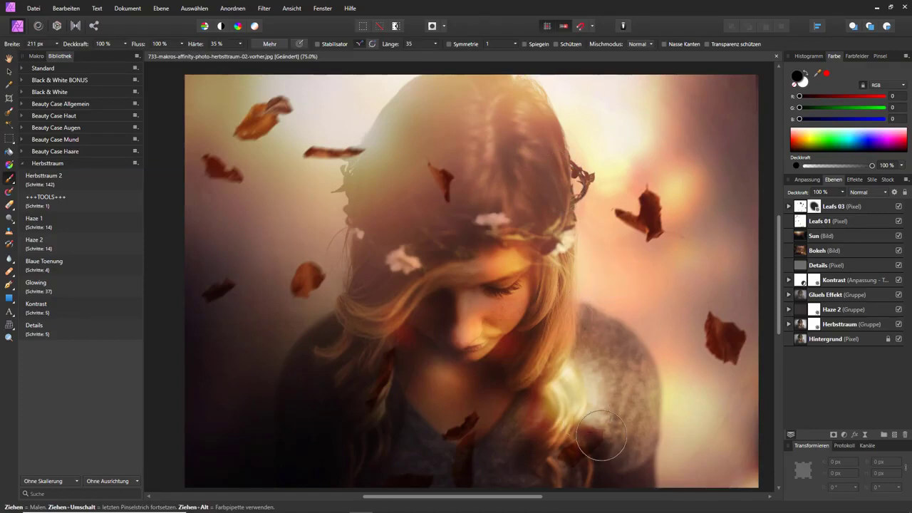
{"action": "left_click_drag", "start_coordinate": [600, 436], "coordinate": [591, 445]}
{"action": "left_click_drag", "start_coordinate": [464, 411], "coordinate": [452, 443]}
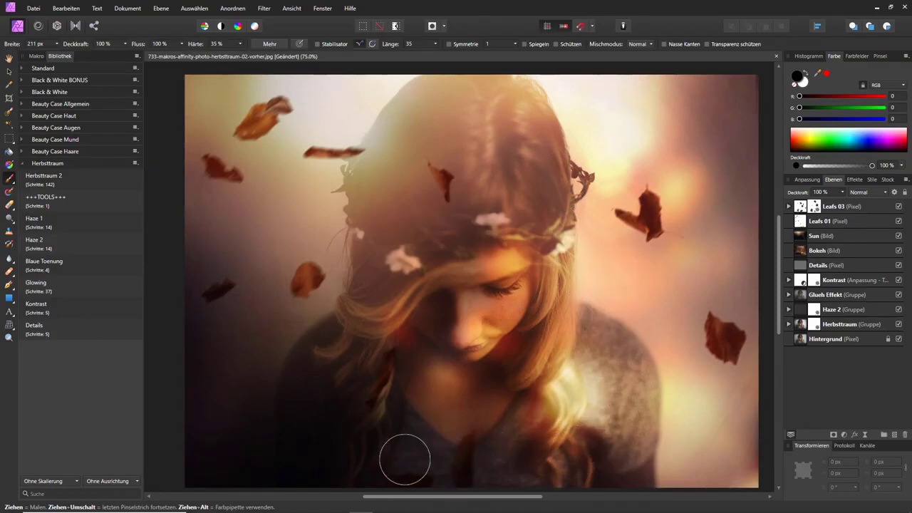
{"action": "mouse_move", "coordinate": [440, 183]}
{"action": "left_mouse_down"}
{"action": "mouse_move", "coordinate": [434, 168]}
{"action": "mouse_move", "coordinate": [449, 194]}
{"action": "left_mouse_up"}
Step: Mask Leafs 01 and paint out leaves over the hair and along the bottom edge
{"action": "left_click", "coordinate": [829, 222]}
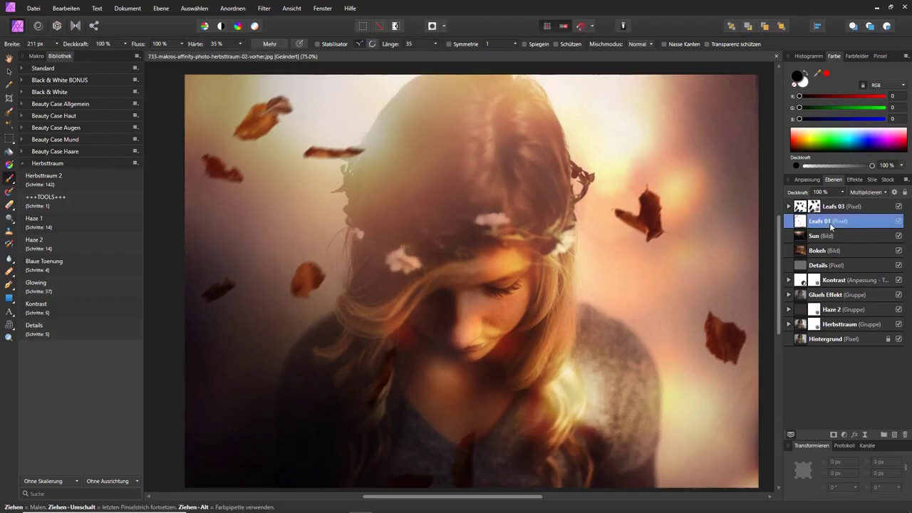
{"action": "left_click", "coordinate": [834, 434]}
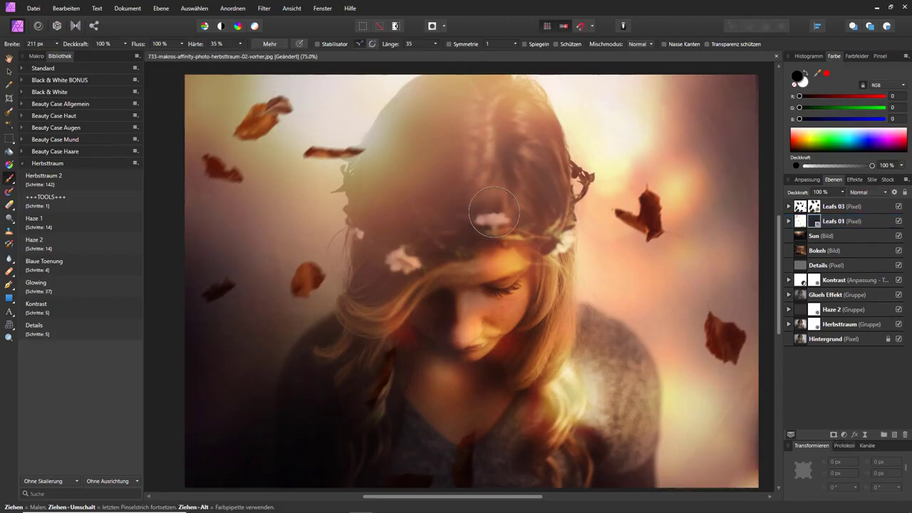
{"action": "mouse_move", "coordinate": [349, 159]}
{"action": "left_mouse_down"}
{"action": "mouse_move", "coordinate": [315, 149]}
{"action": "mouse_move", "coordinate": [335, 148]}
{"action": "left_mouse_up"}
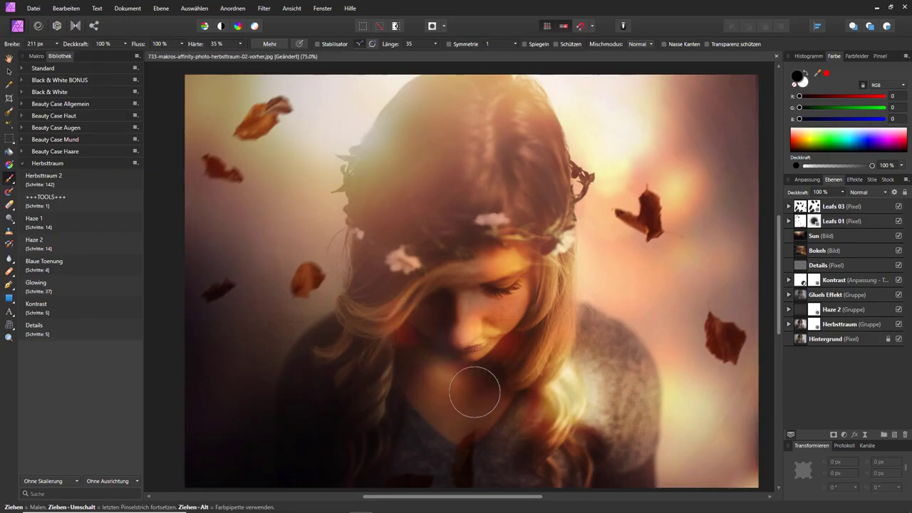
{"action": "left_click_drag", "start_coordinate": [473, 424], "coordinate": [497, 441]}
{"action": "left_click_drag", "start_coordinate": [448, 467], "coordinate": [395, 485]}
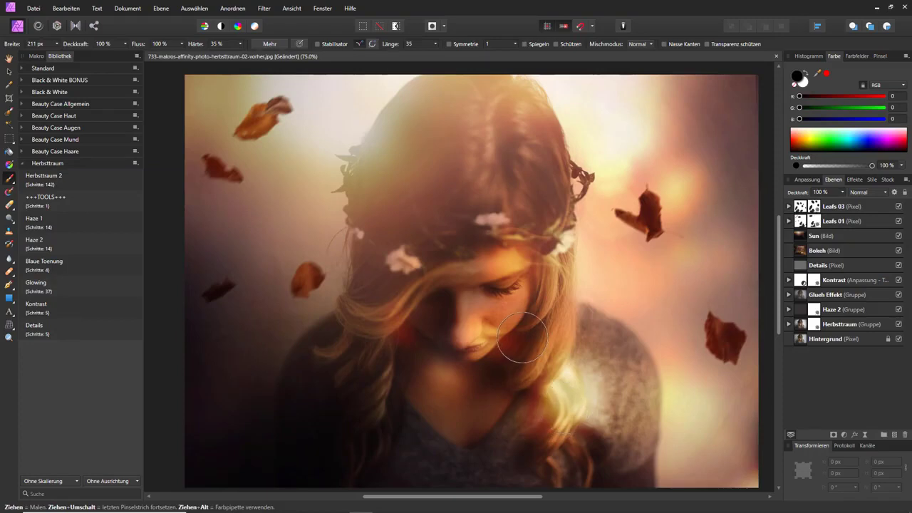
{"action": "scroll", "coordinate": [522, 323], "scroll_direction": "down", "scroll_amount": 2}
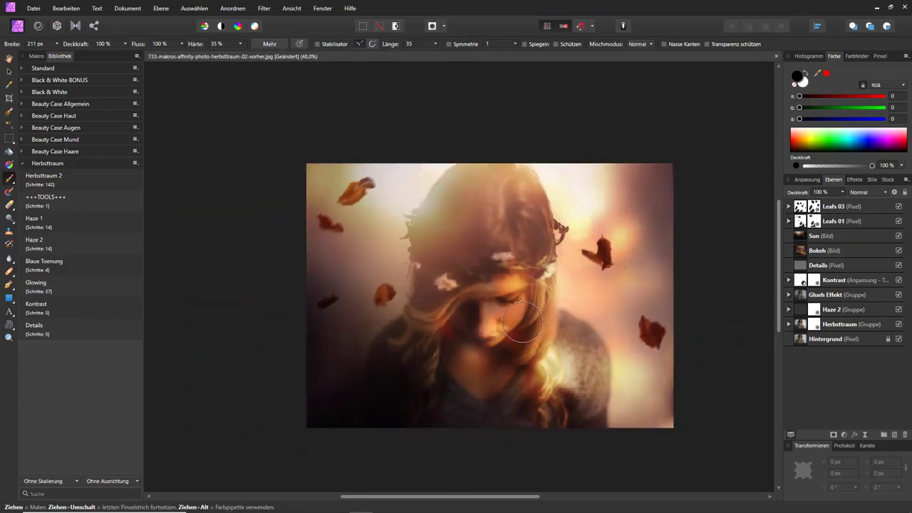
{"action": "scroll", "coordinate": [522, 323], "scroll_direction": "down", "scroll_amount": 1}
{"action": "scroll", "coordinate": [522, 323], "scroll_direction": "down", "scroll_amount": 1}
{"action": "scroll", "coordinate": [522, 323], "scroll_direction": "down", "scroll_amount": 1}
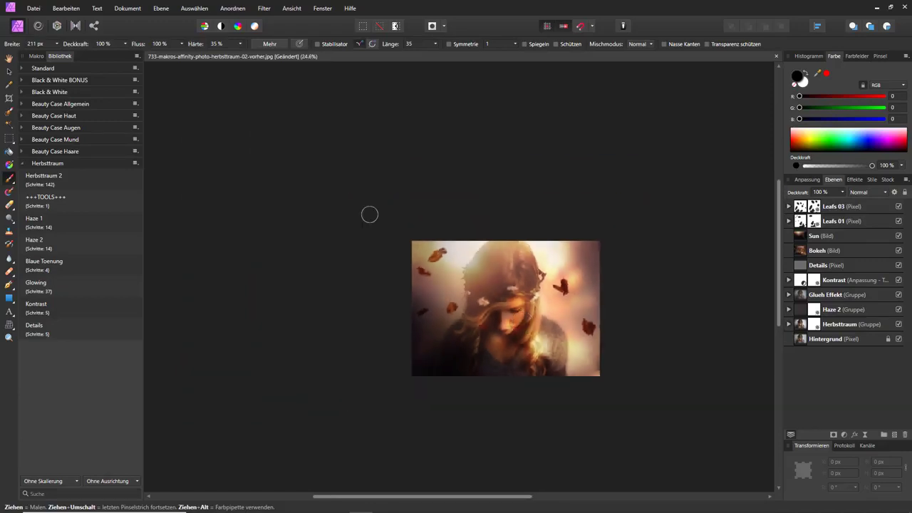
Step: Place Leafs 01.jpg and Leafs 03.jpg from the Overlay folder onto the canvas
{"action": "left_click", "coordinate": [34, 8]}
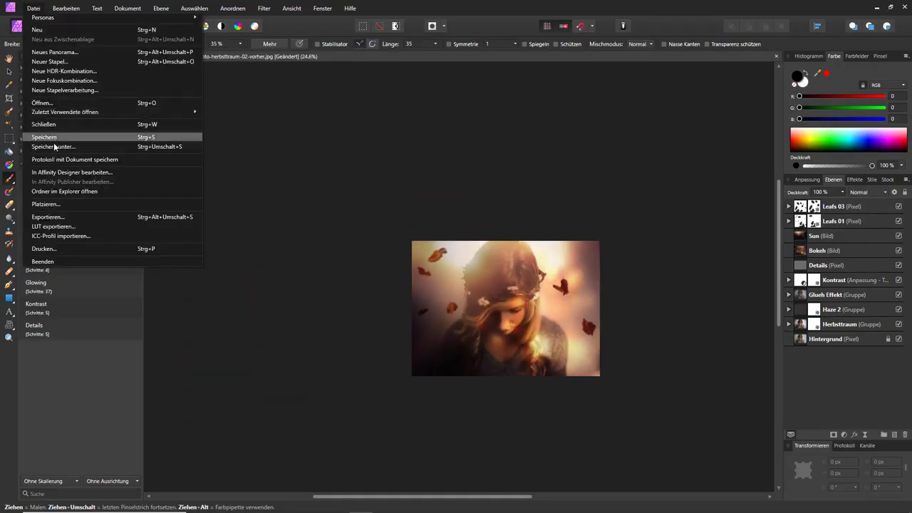
{"action": "left_click", "coordinate": [55, 204]}
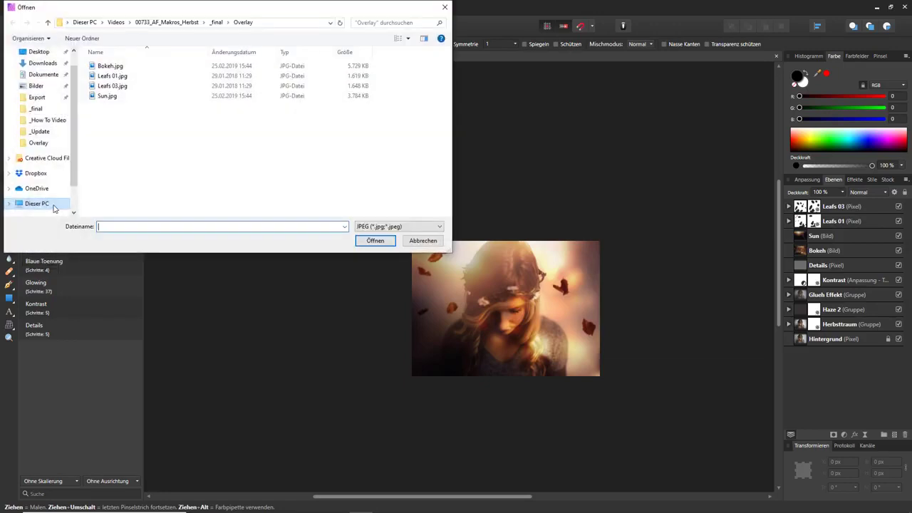
{"action": "left_click", "coordinate": [113, 76]}
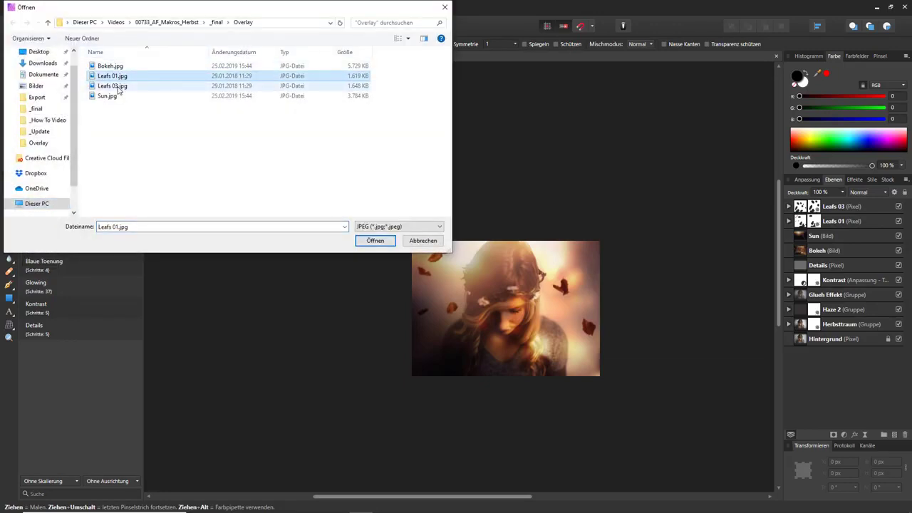
{"action": "left_click", "coordinate": [118, 87], "text": "ctrl"}
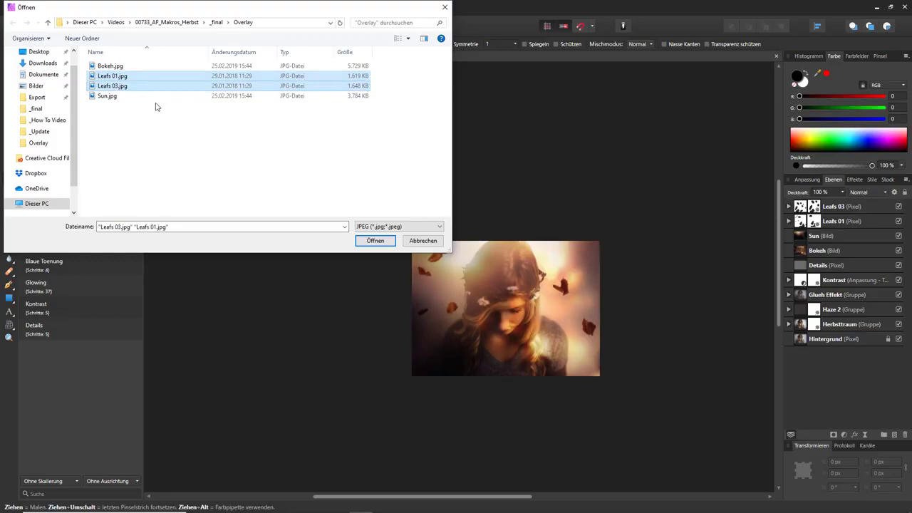
{"action": "left_click", "coordinate": [371, 242]}
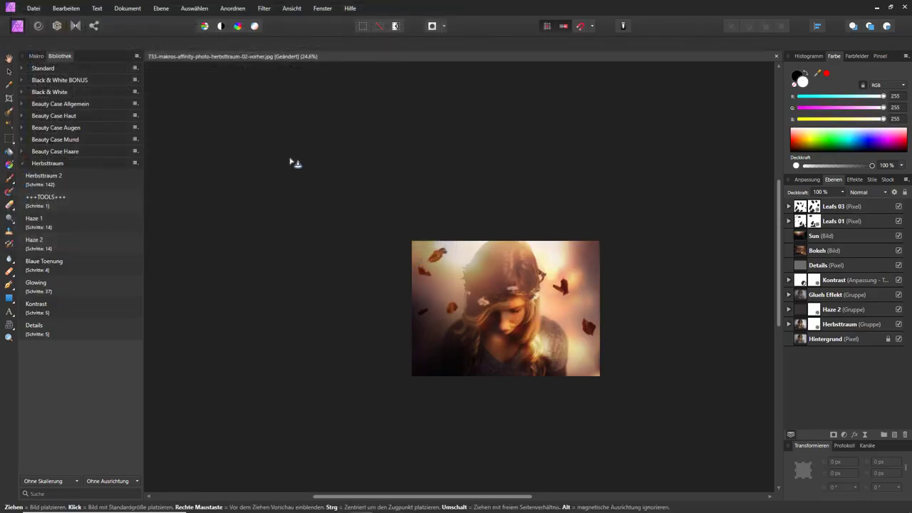
{"action": "mouse_move", "coordinate": [262, 150]}
{"action": "left_mouse_down"}
{"action": "mouse_move", "coordinate": [772, 492]}
{"action": "mouse_move", "coordinate": [701, 380]}
{"action": "left_mouse_up"}
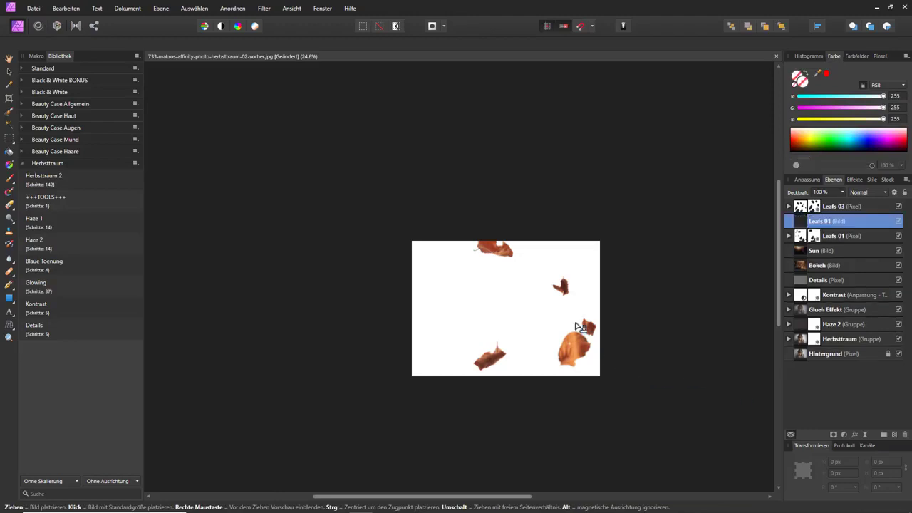
Step: Size the new Leafs 03 image over the canvas, shift it, and set Multiplizieren
{"action": "left_click_drag", "start_coordinate": [458, 276], "coordinate": [770, 492]}
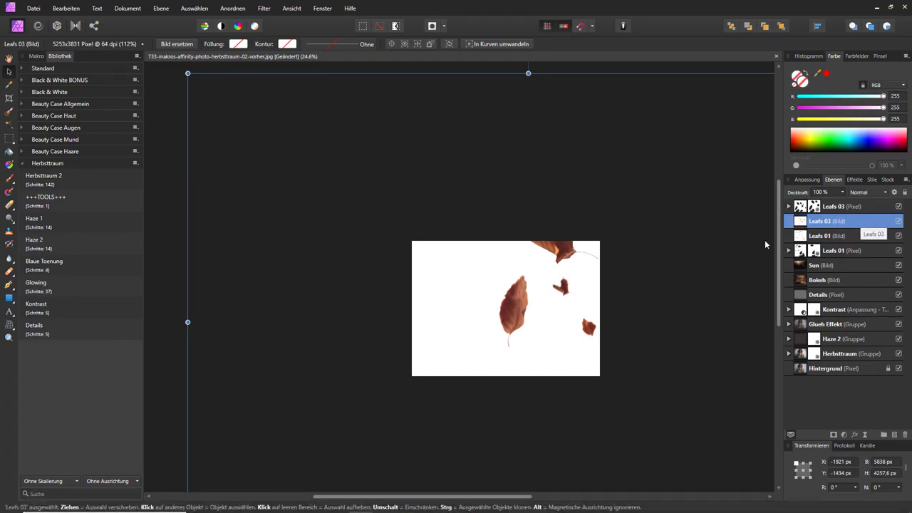
{"action": "mouse_move", "coordinate": [558, 250]}
{"action": "left_mouse_down"}
{"action": "mouse_move", "coordinate": [501, 283]}
{"action": "mouse_move", "coordinate": [565, 352]}
{"action": "left_mouse_up"}
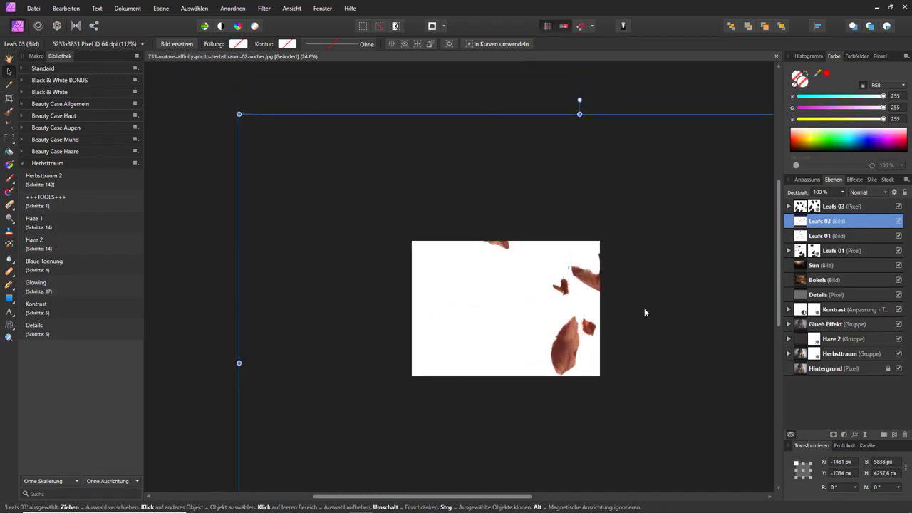
{"action": "left_click", "coordinate": [866, 193]}
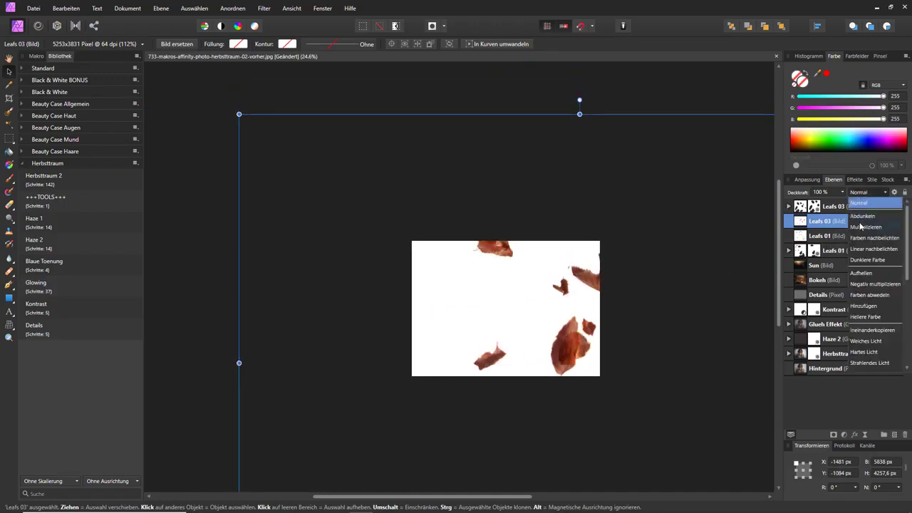
{"action": "left_click", "coordinate": [859, 228]}
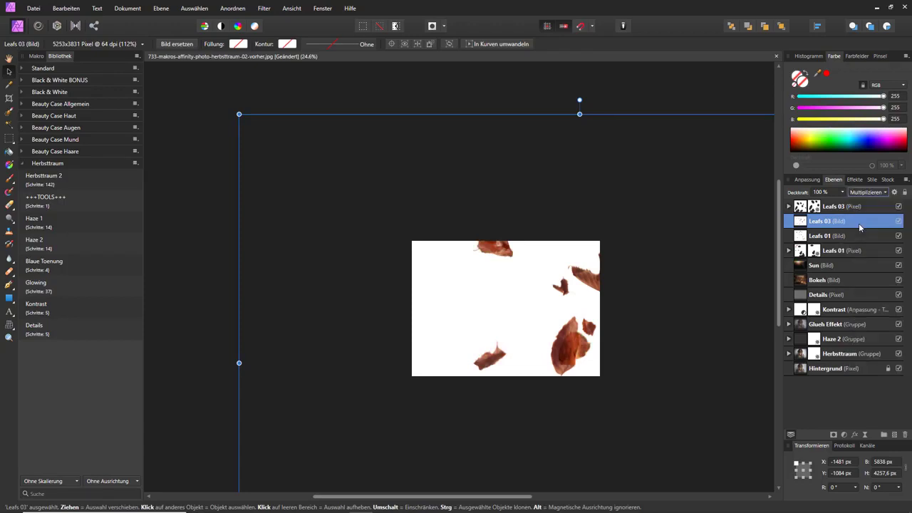
Step: Set the new Leafs 01 layer to Multiplizieren and move its leaves
{"action": "left_click", "coordinate": [839, 236]}
{"action": "left_click", "coordinate": [866, 193]}
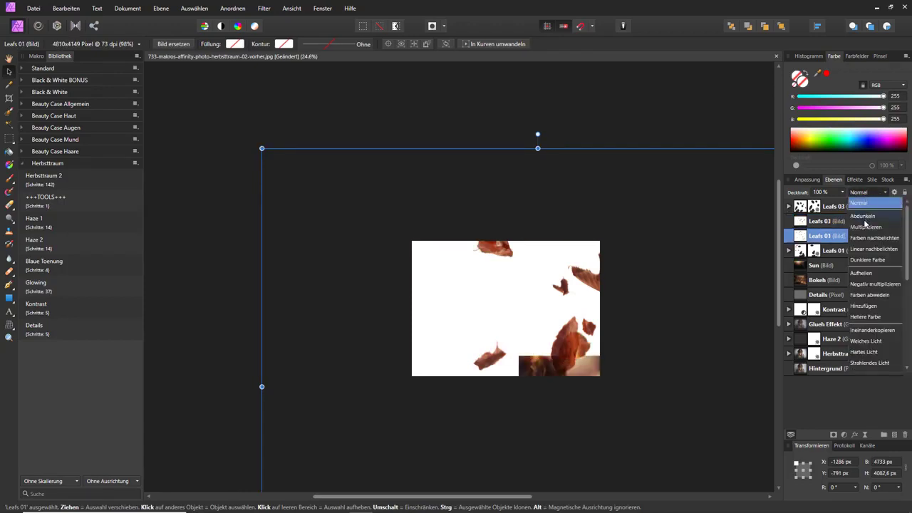
{"action": "left_click", "coordinate": [860, 228]}
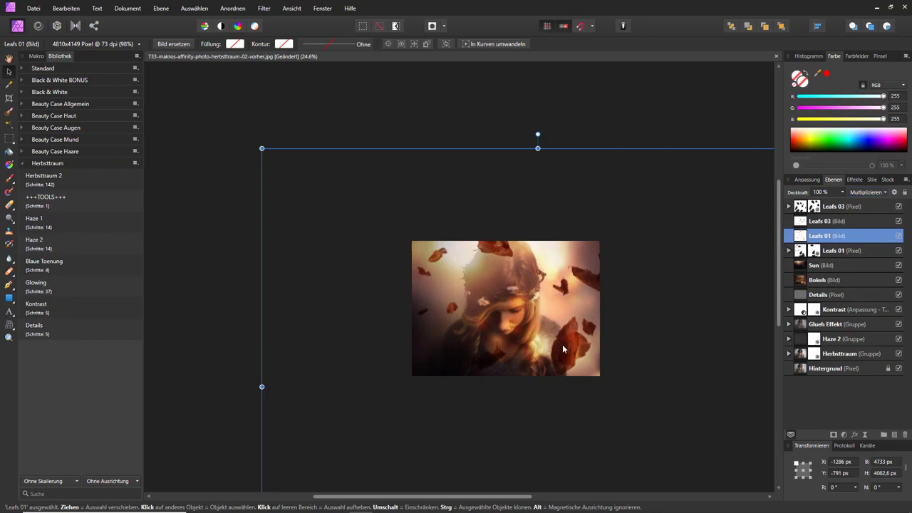
{"action": "mouse_move", "coordinate": [562, 344]}
{"action": "left_mouse_down"}
{"action": "mouse_move", "coordinate": [415, 348]}
{"action": "mouse_move", "coordinate": [635, 381]}
{"action": "mouse_move", "coordinate": [621, 401]}
{"action": "left_mouse_up"}
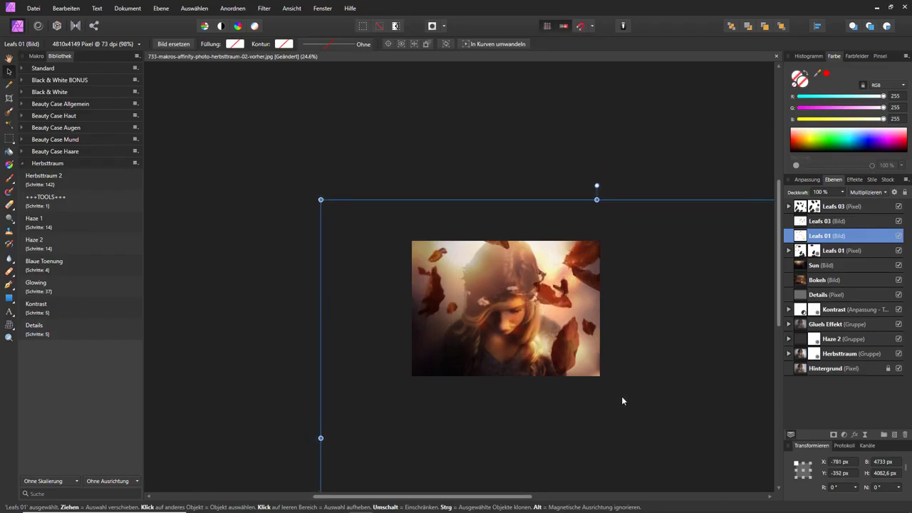
Step: Add a mask to the upper Leafs 01 layer and ready a black brush
{"action": "left_click", "coordinate": [833, 435]}
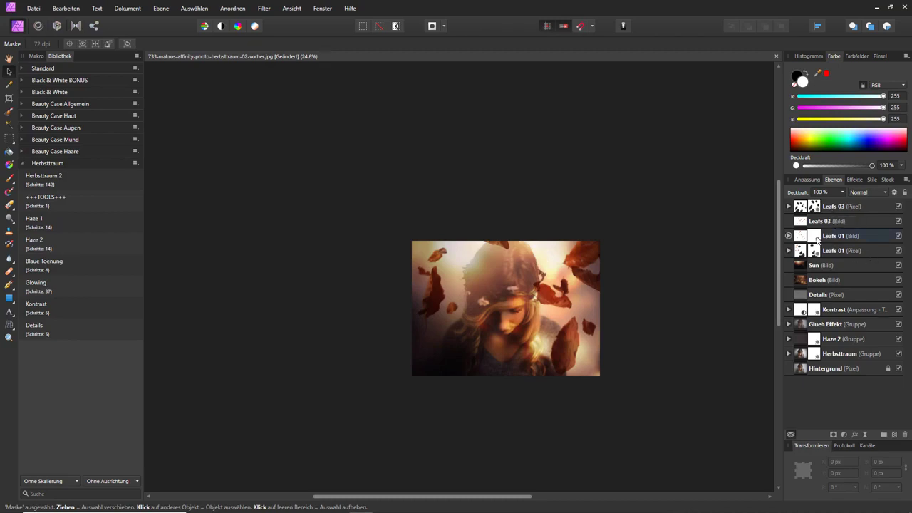
{"action": "left_click", "coordinate": [10, 178]}
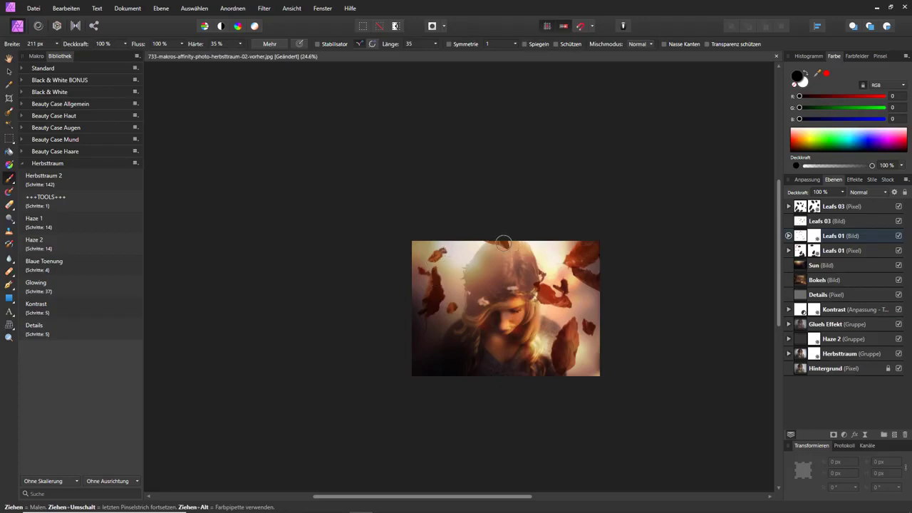
Step: Mask out leaves right of the hood on Leafs 01, then add a mask to Leafs 03
{"action": "mouse_move", "coordinate": [538, 287]}
{"action": "left_mouse_down"}
{"action": "mouse_move", "coordinate": [544, 299]}
{"action": "mouse_move", "coordinate": [579, 268]}
{"action": "mouse_move", "coordinate": [555, 294]}
{"action": "left_mouse_up"}
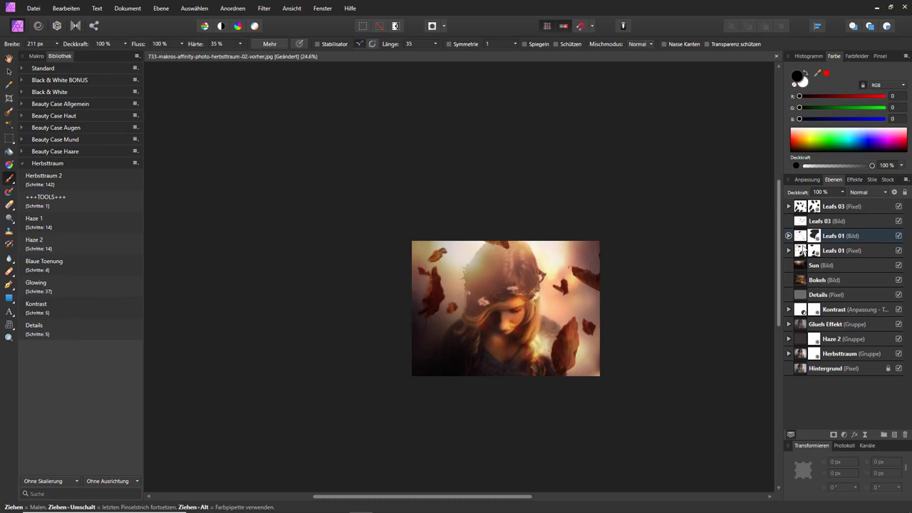
{"action": "left_click", "coordinate": [829, 223]}
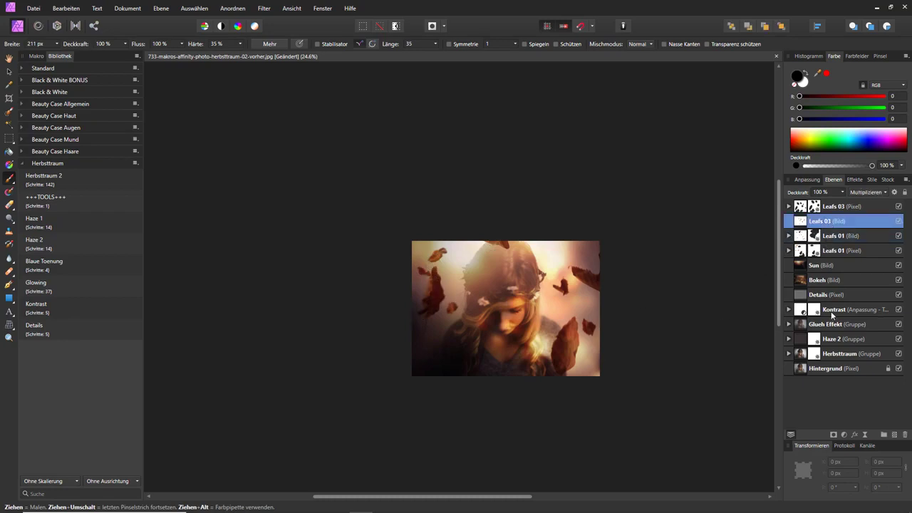
{"action": "left_click", "coordinate": [832, 434]}
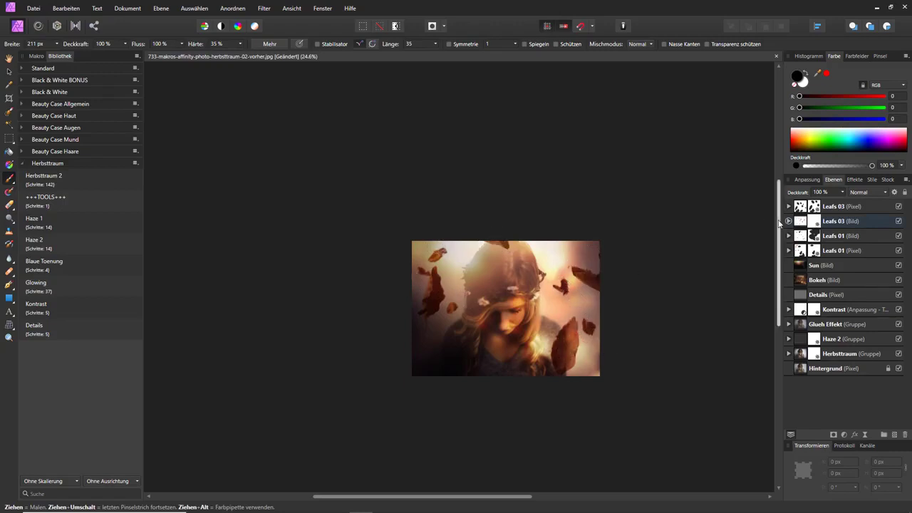
{"action": "left_click", "coordinate": [838, 238]}
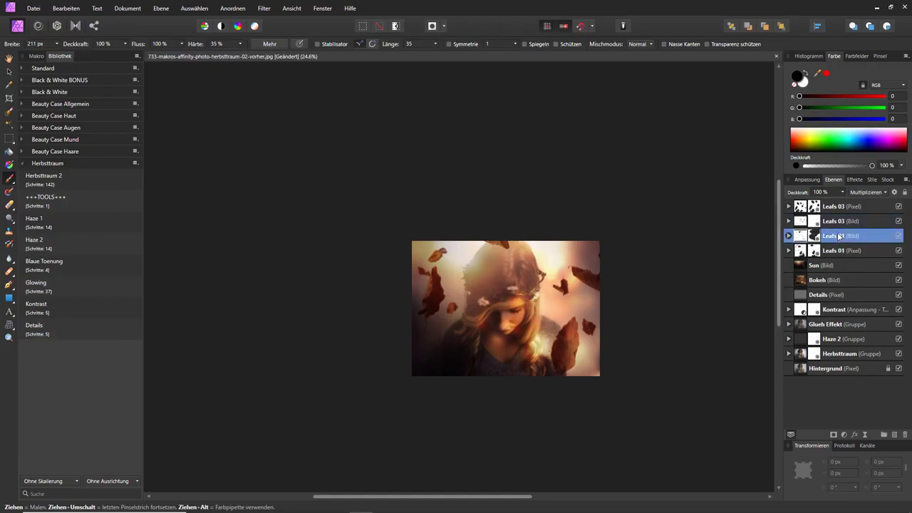
Step: Blur the upper Leafs 01 layer with a 9.4 px Gaussian blur and nudge it down-left
{"action": "left_click", "coordinate": [263, 8]}
{"action": "mouse_move", "coordinate": [275, 29]}
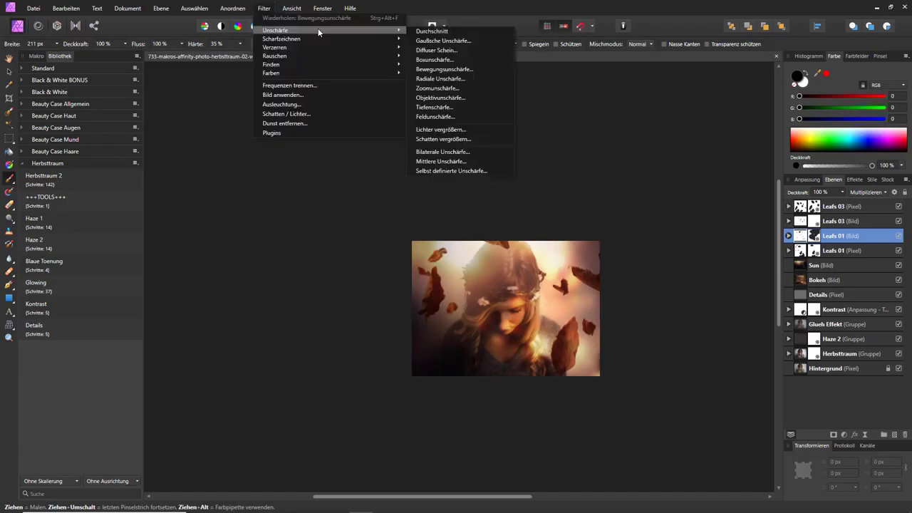
{"action": "left_click", "coordinate": [443, 41]}
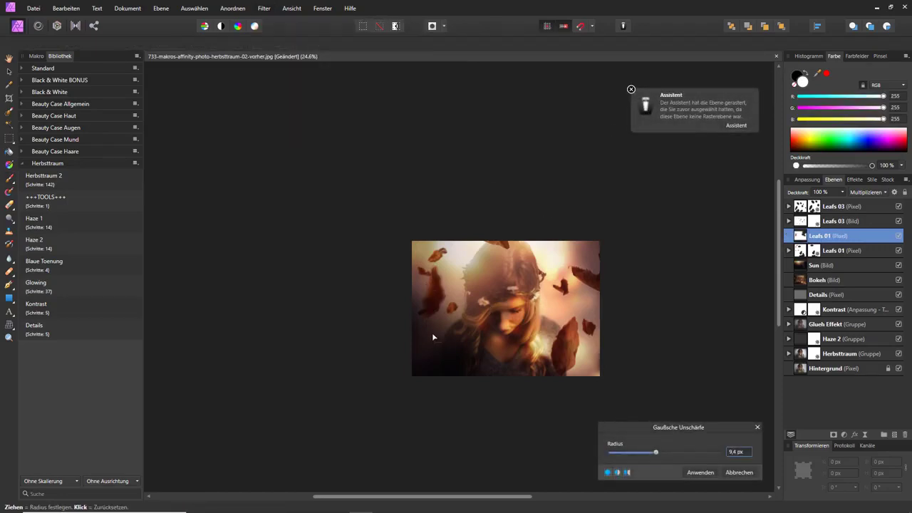
{"action": "left_click", "coordinate": [708, 471]}
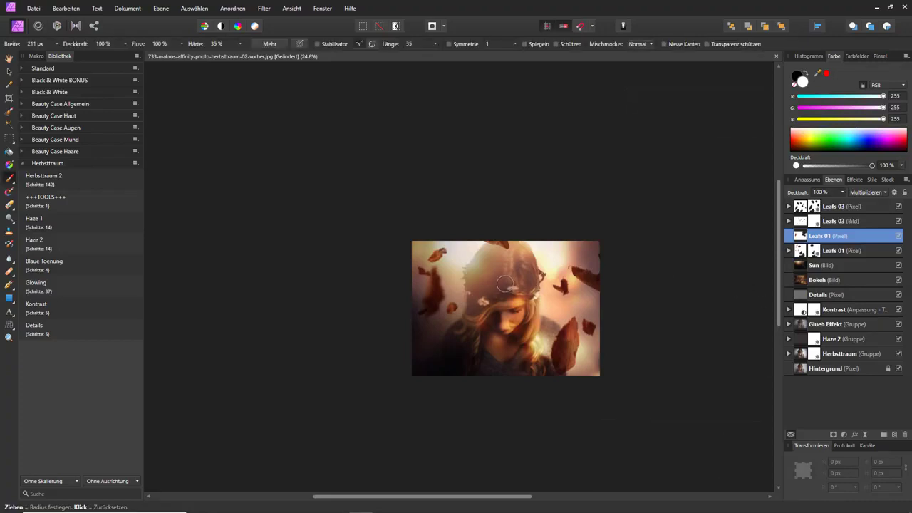
{"action": "key", "text": "v"}
{"action": "left_click_drag", "start_coordinate": [433, 305], "coordinate": [430, 324]}
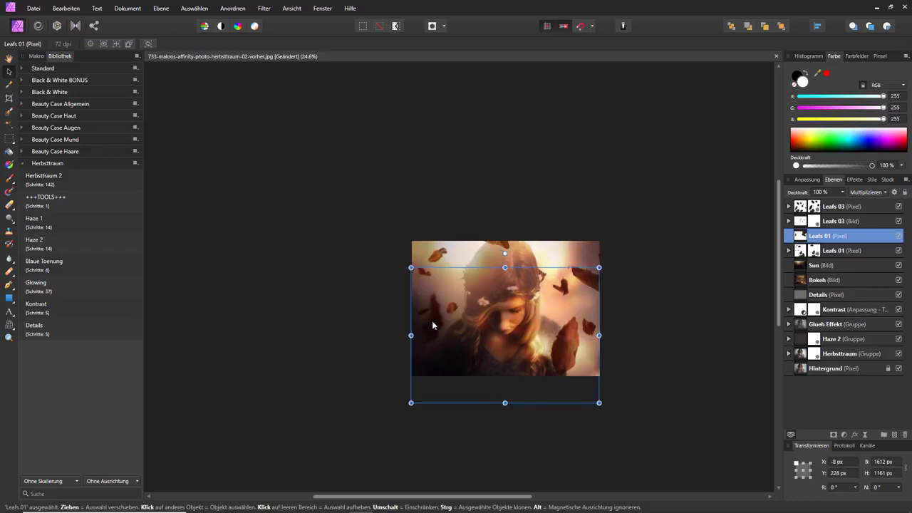
{"action": "left_click", "coordinate": [816, 222]}
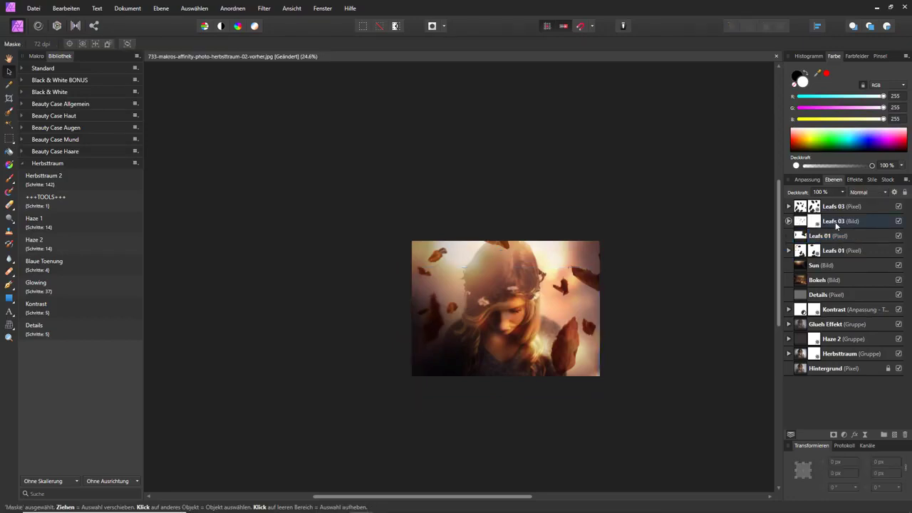
Step: Give the Leafs 03 layer a 9.4 px Gaussian blur and nudge it slightly up-right
{"action": "left_click", "coordinate": [836, 225]}
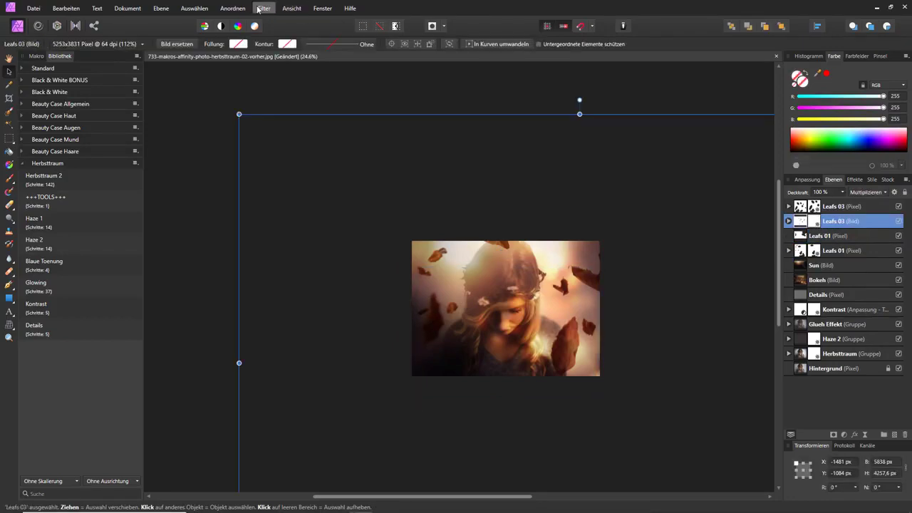
{"action": "left_click", "coordinate": [237, 9]}
{"action": "mouse_move", "coordinate": [263, 8]}
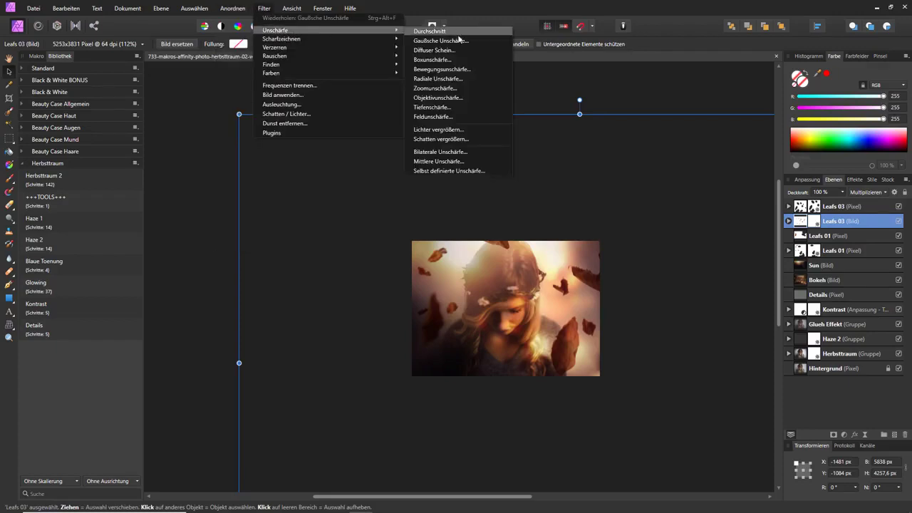
{"action": "left_click", "coordinate": [456, 31]}
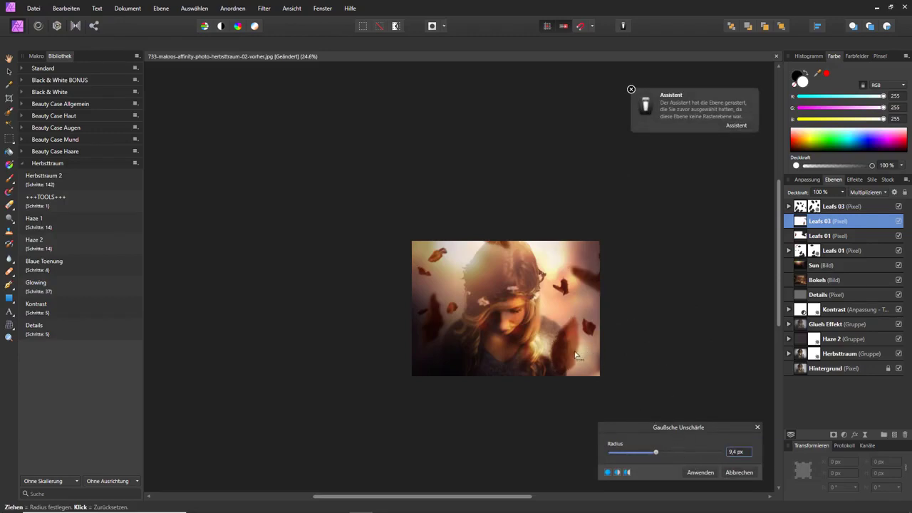
{"action": "left_click", "coordinate": [704, 475]}
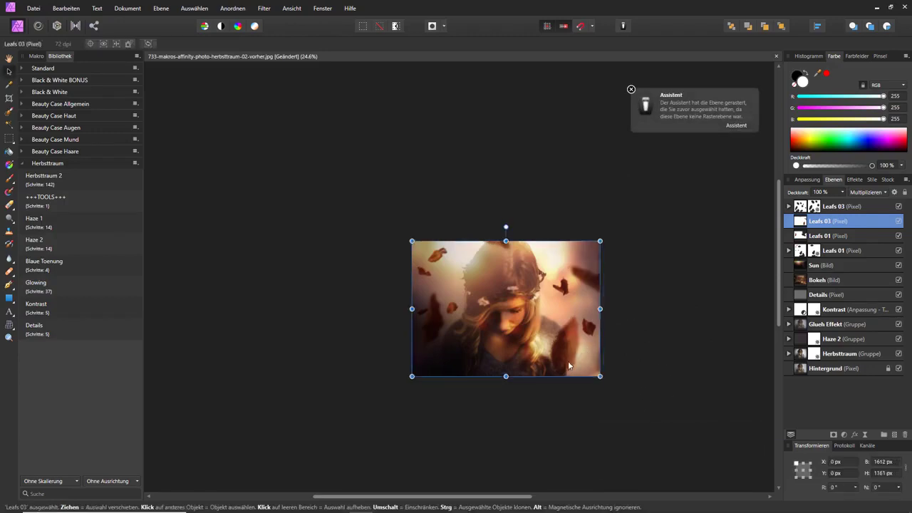
{"action": "left_click_drag", "start_coordinate": [573, 365], "coordinate": [572, 359]}
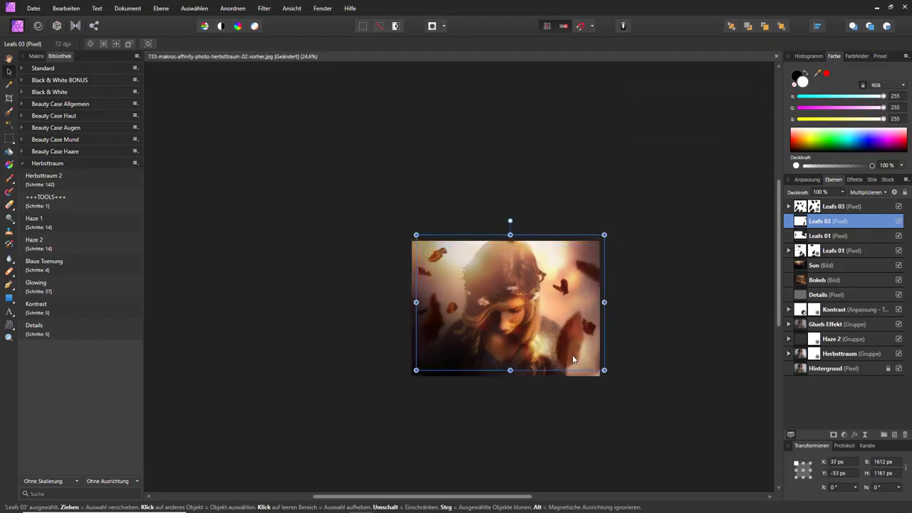
Step: Zoom to 75% and pan with the Hand tool to centre the portrait
{"action": "scroll", "coordinate": [552, 332], "scroll_direction": "up", "scroll_amount": 5}
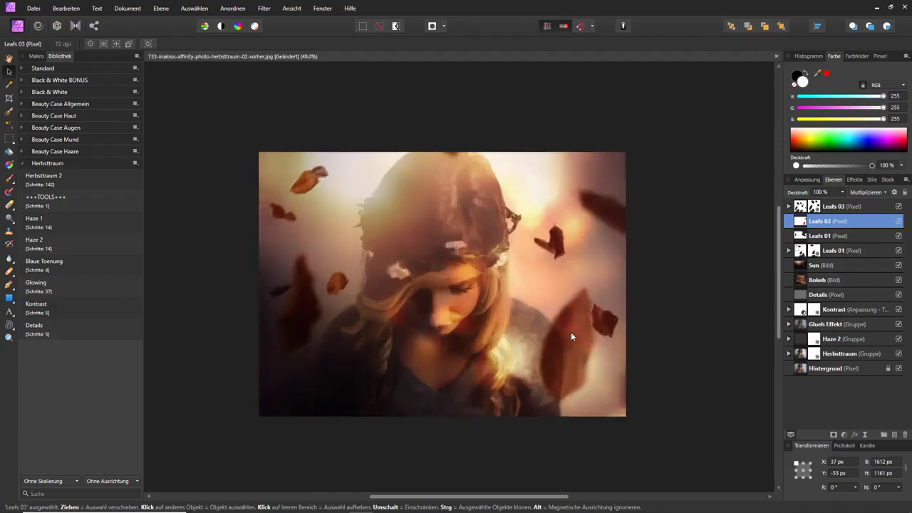
{"action": "scroll", "coordinate": [507, 317], "scroll_direction": "up", "scroll_amount": 1}
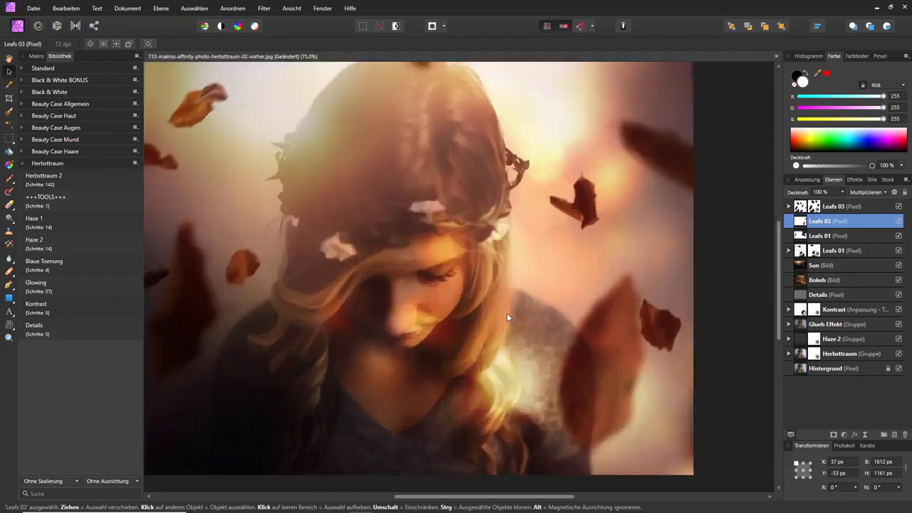
{"action": "left_click_drag", "start_coordinate": [553, 495], "coordinate": [516, 494]}
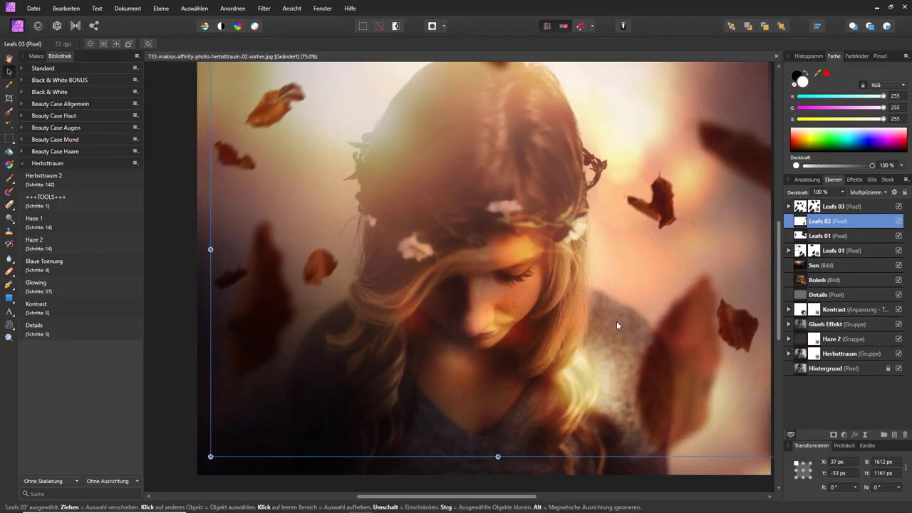
{"action": "scroll", "coordinate": [216, 205], "scroll_direction": "up", "scroll_amount": 1}
{"action": "key", "text": "h"}
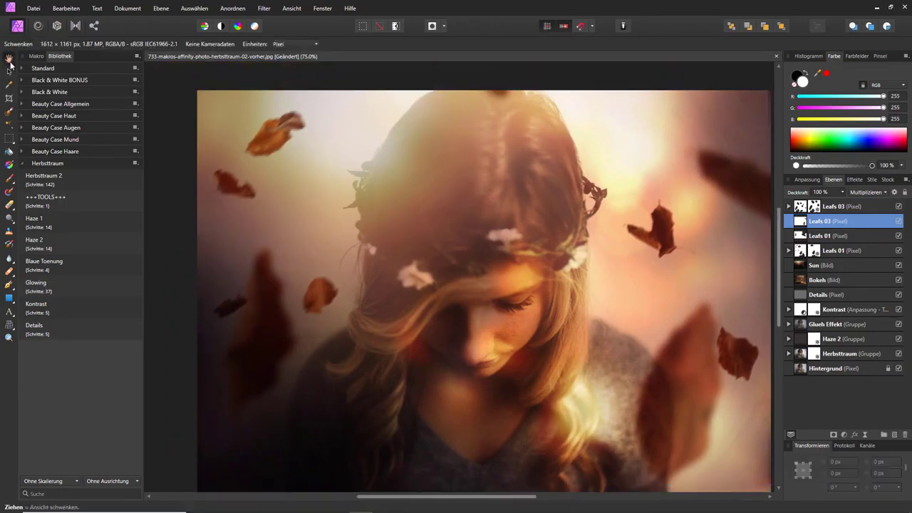
{"action": "scroll", "coordinate": [760, 344], "scroll_direction": "down", "scroll_amount": 1}
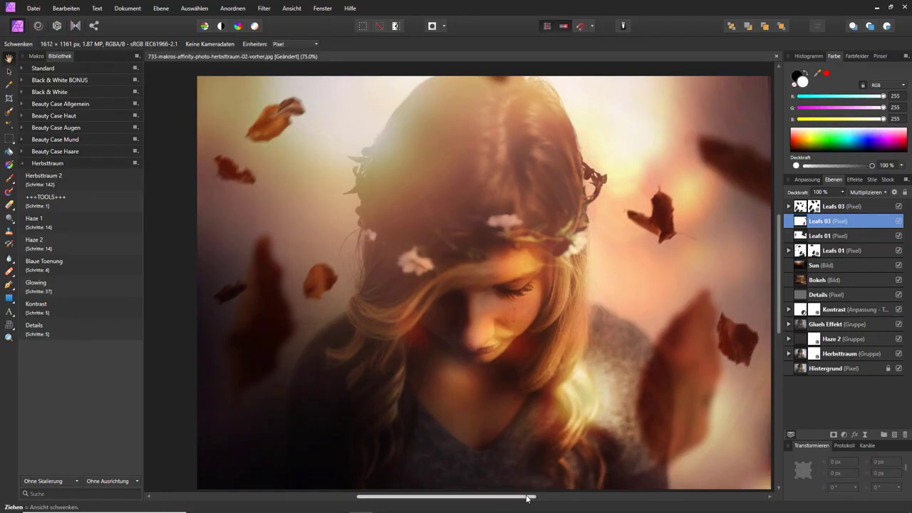
{"action": "left_click_drag", "start_coordinate": [535, 496], "coordinate": [540, 497]}
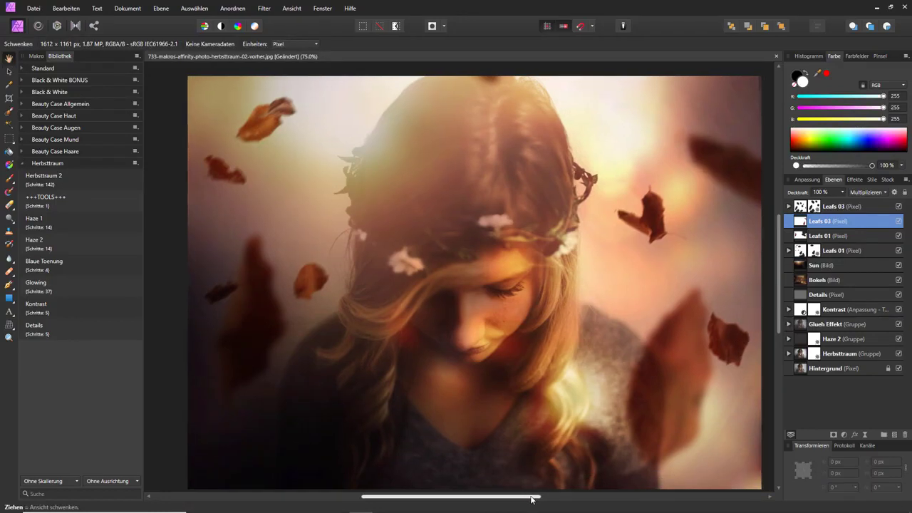
{"action": "left_click", "coordinate": [799, 369], "text": "alt"}
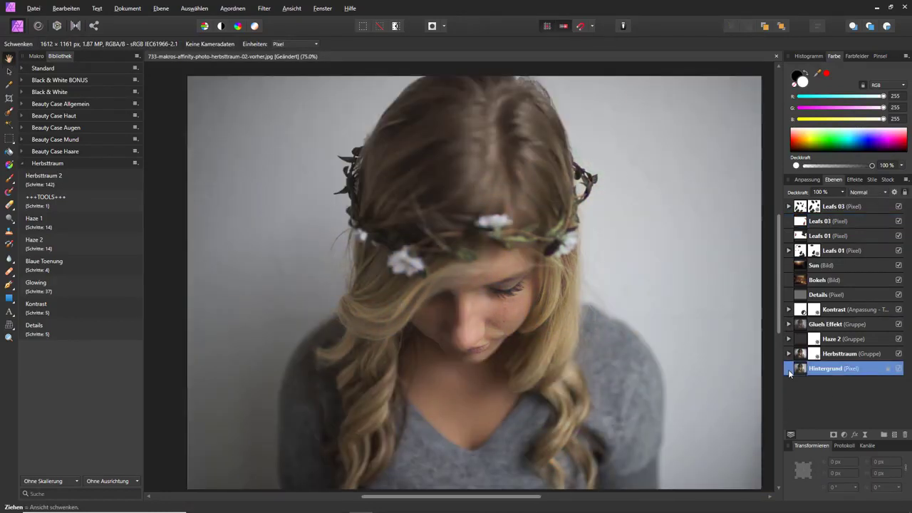
{"action": "left_click", "coordinate": [787, 369], "text": "alt"}
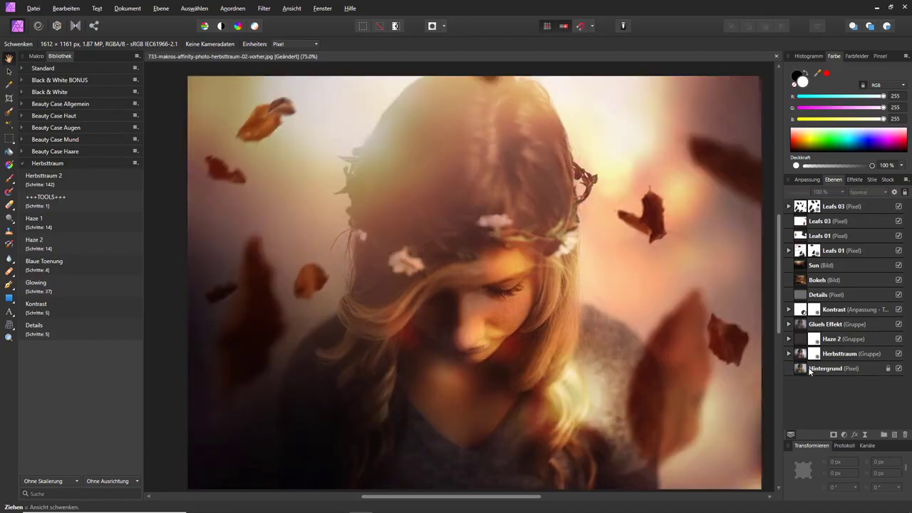
{"action": "left_click", "coordinate": [802, 370], "text": "alt"}
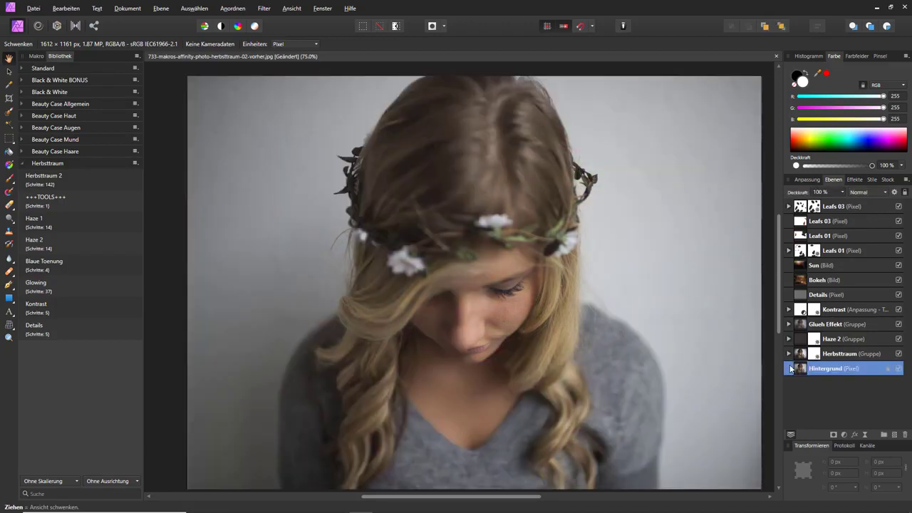
{"action": "left_click", "coordinate": [790, 368], "text": "alt"}
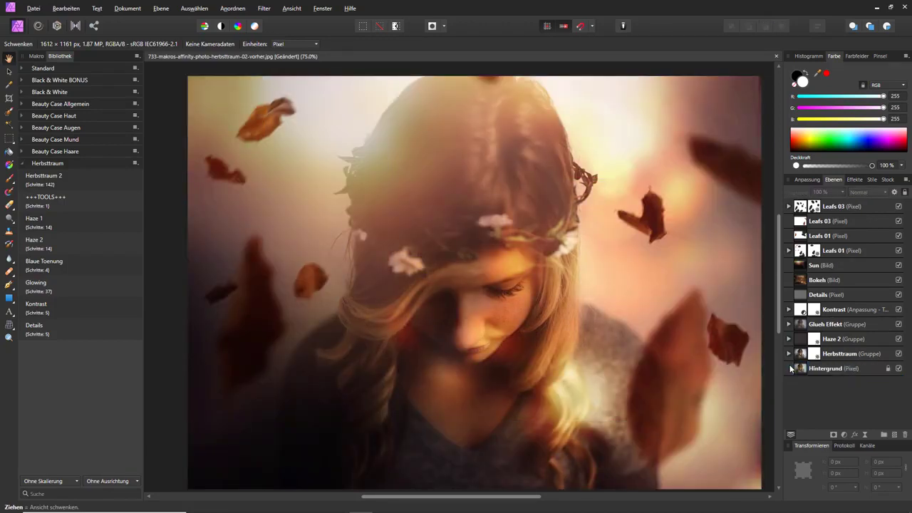